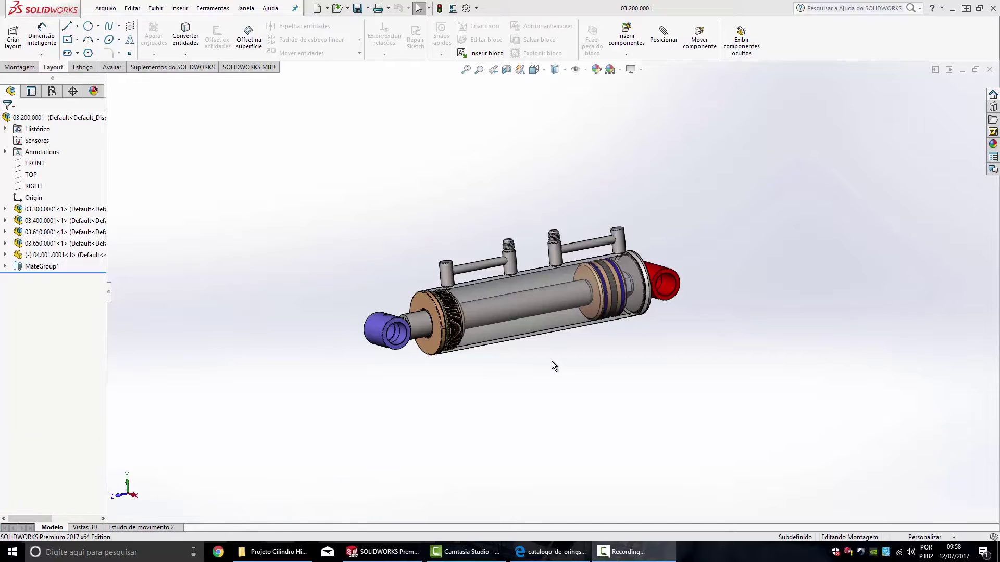
- Section the cylinder assembly, zoom to the piston and rod end, and select rod 03.450.0001
click(506, 69)
scroll(612, 288, down, 2)
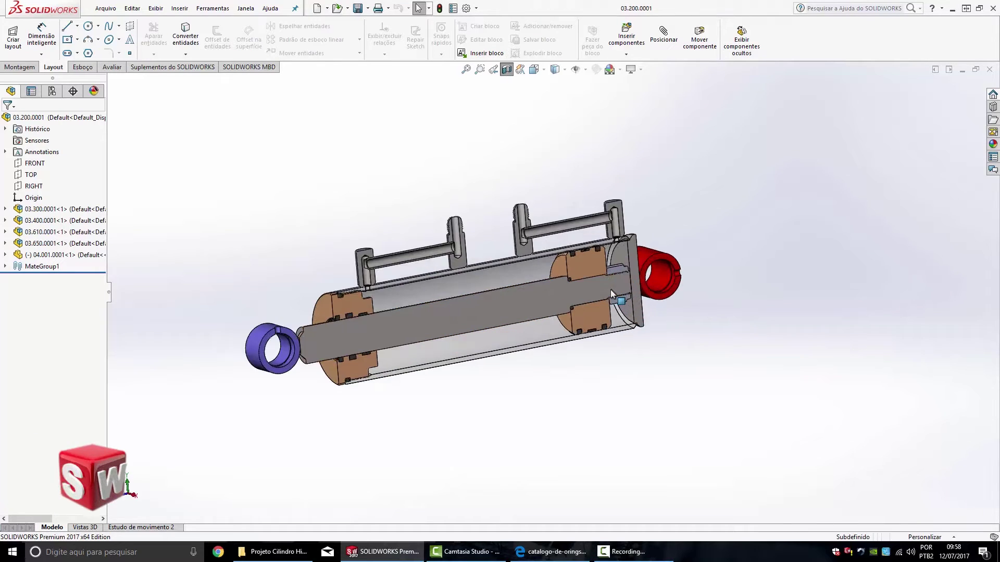
scroll(610, 289, down, 2)
scroll(598, 289, down, 2)
scroll(563, 283, down, 2)
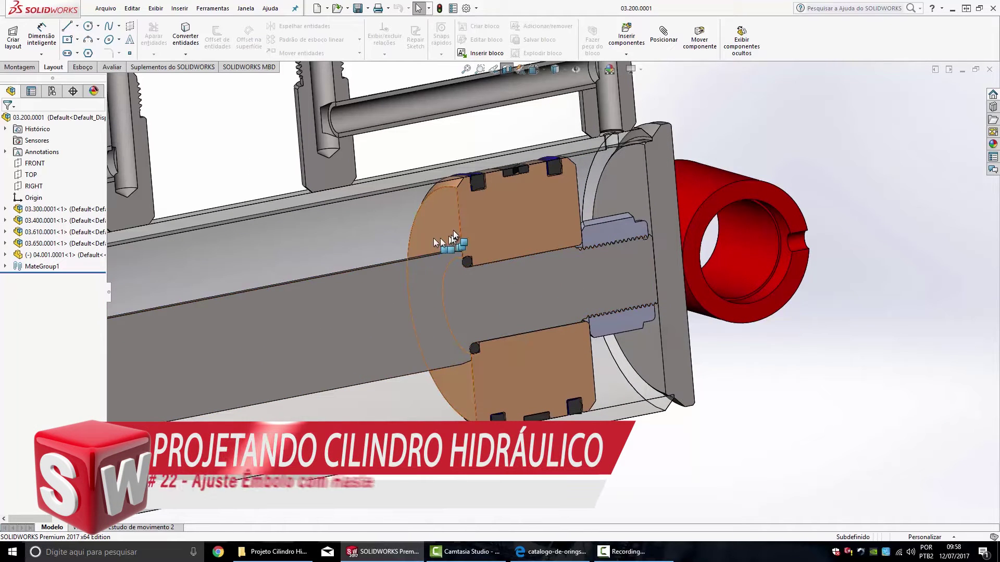
scroll(604, 282, down, 2)
scroll(624, 292, down, 1)
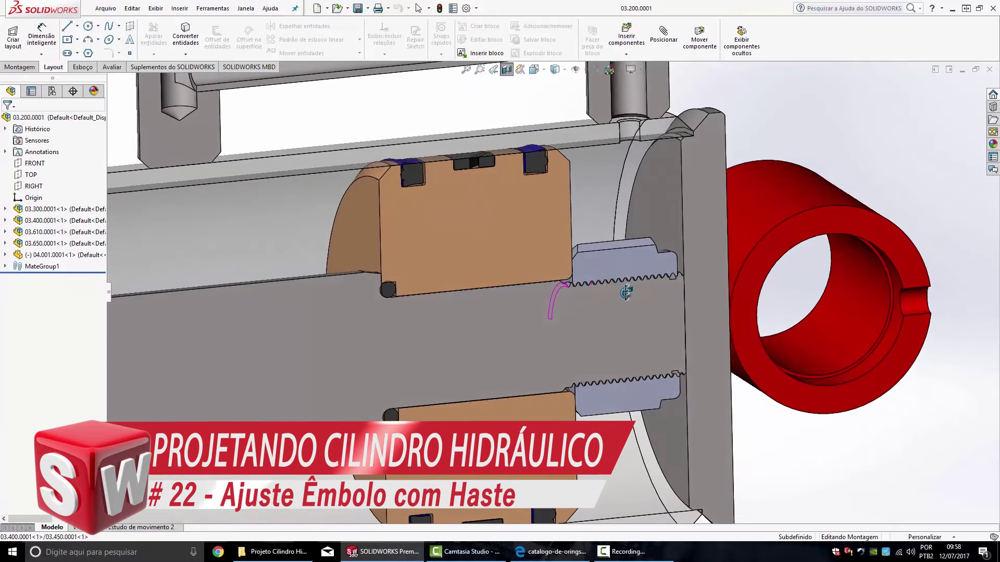
scroll(626, 293, down, 1)
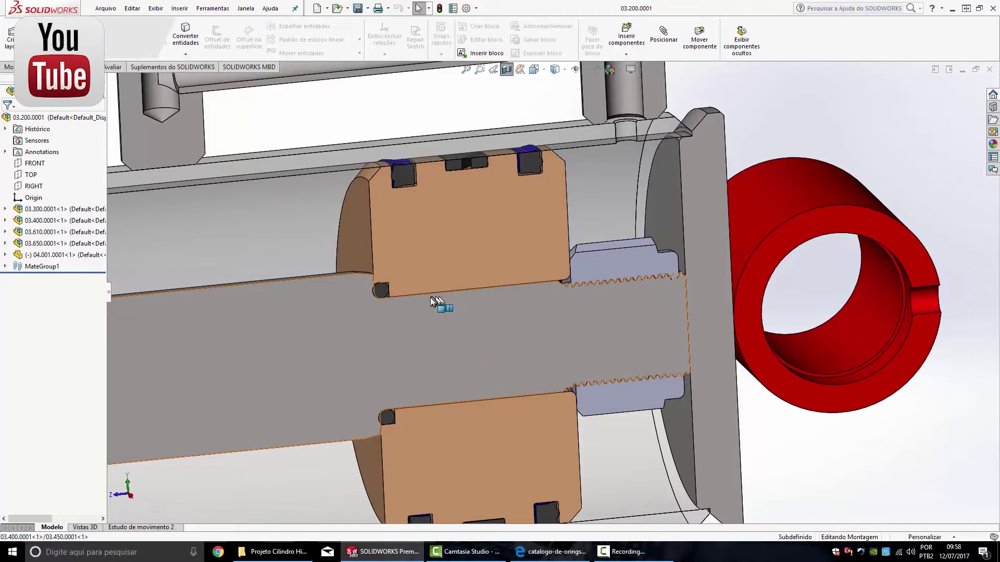
scroll(411, 299, down, 2)
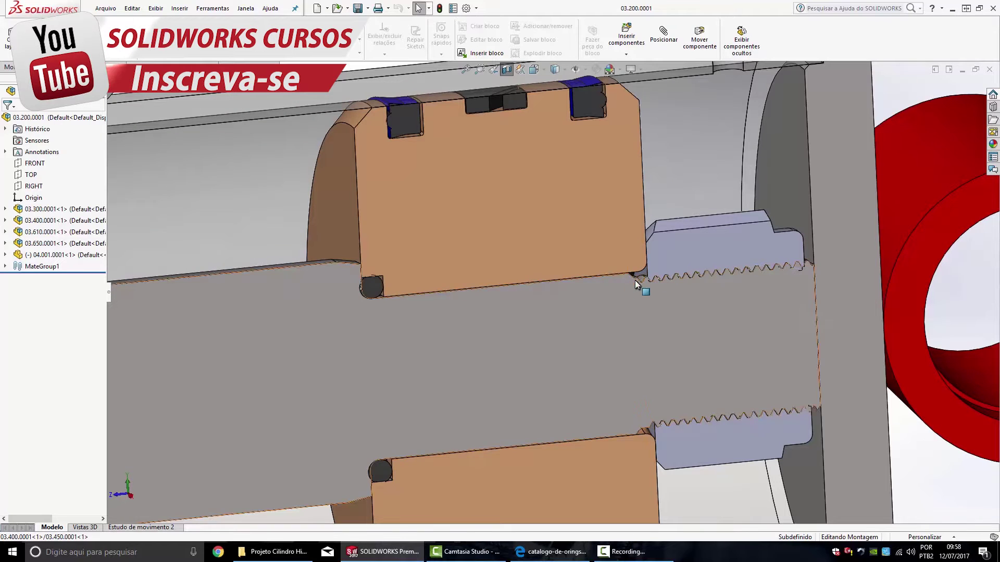
scroll(635, 284, down, 1)
scroll(627, 284, down, 2)
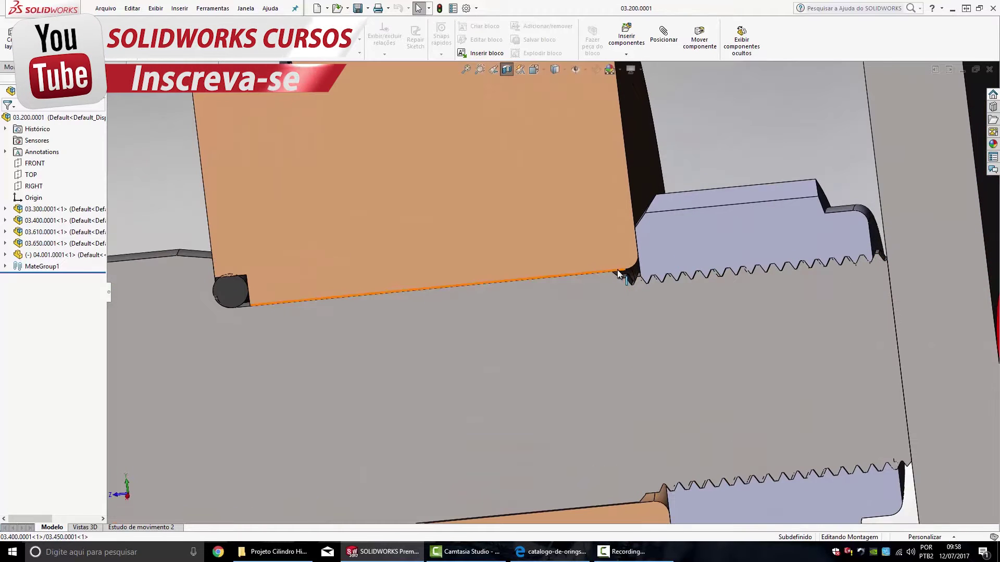
click(625, 278)
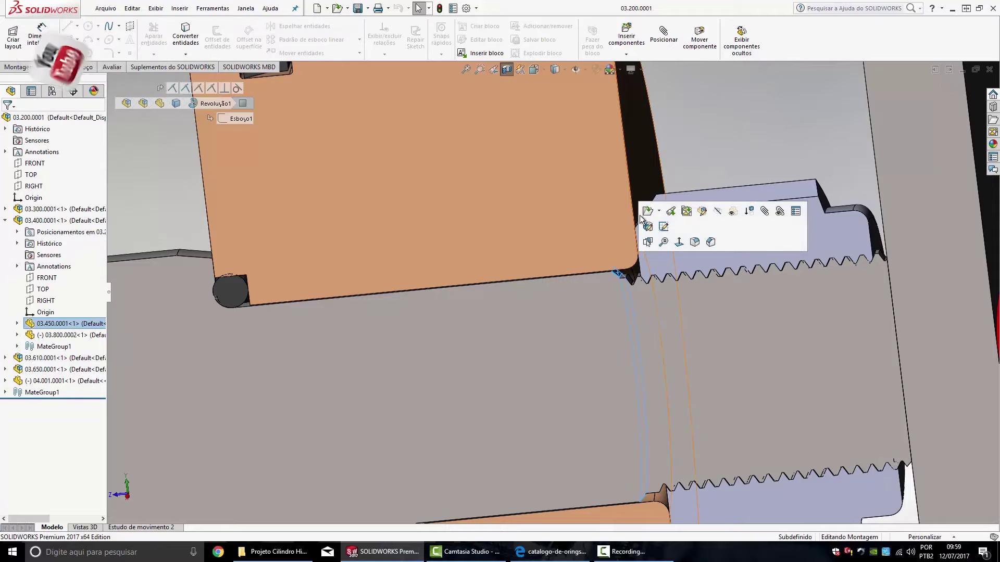
click(648, 211)
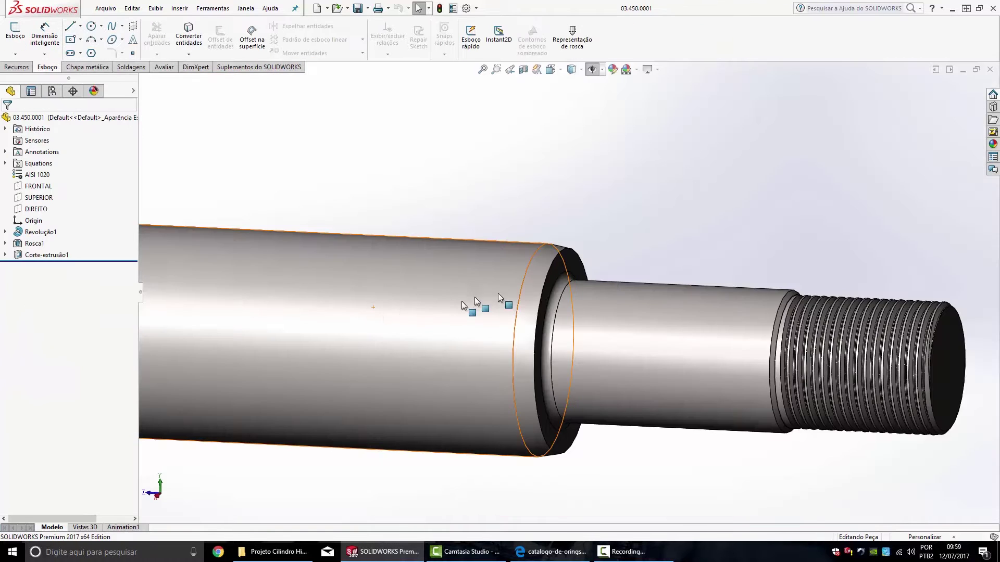
click(989, 69)
scroll(561, 314, up, 1)
scroll(480, 307, up, 2)
scroll(459, 288, down, 1)
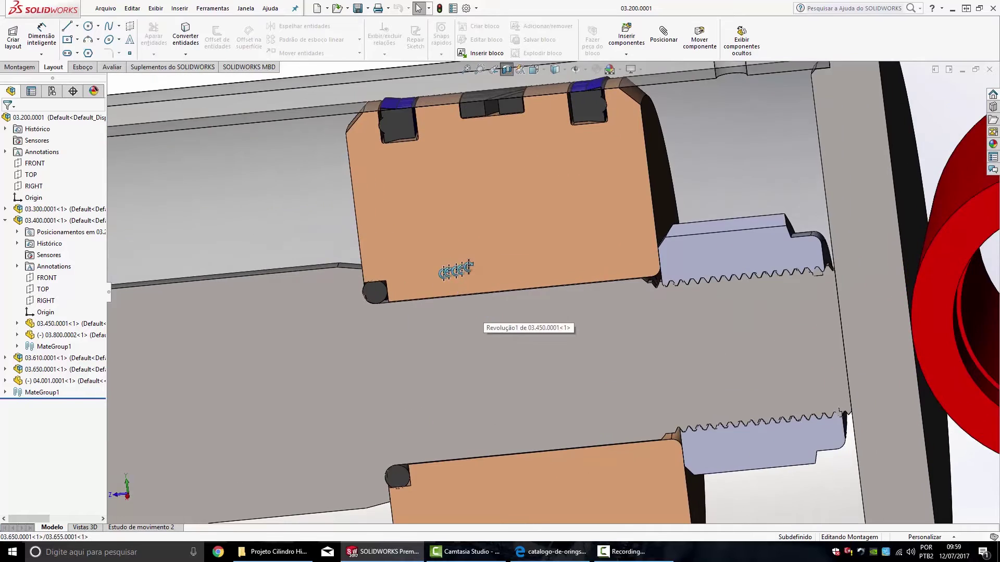
scroll(523, 293, down, 3)
scroll(506, 301, down, 2)
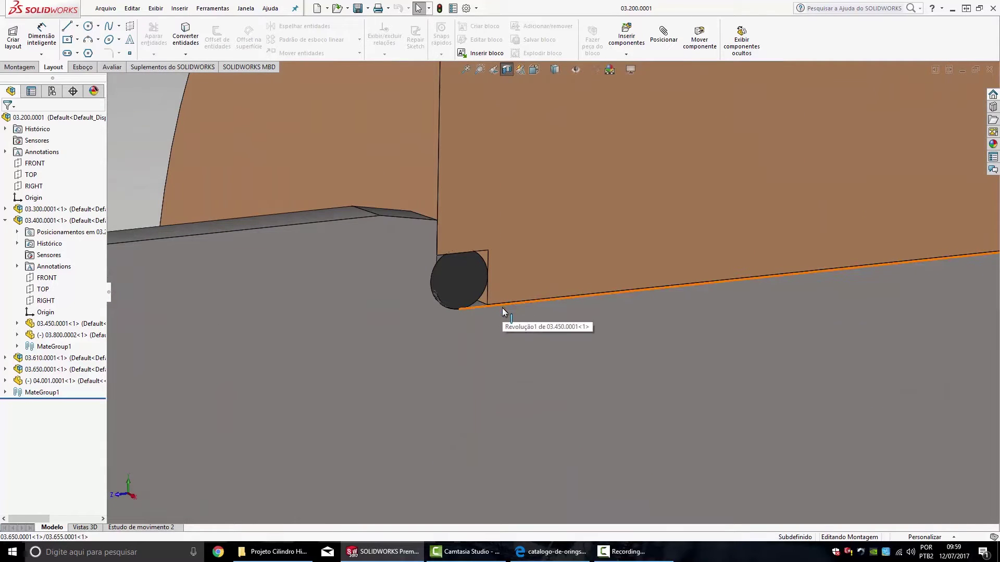
click(487, 264)
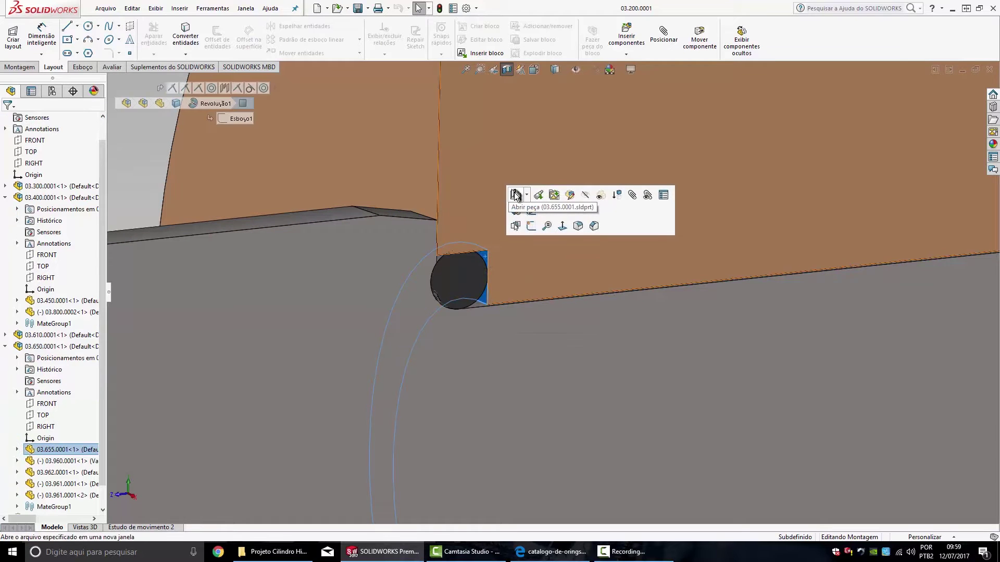
click(514, 195)
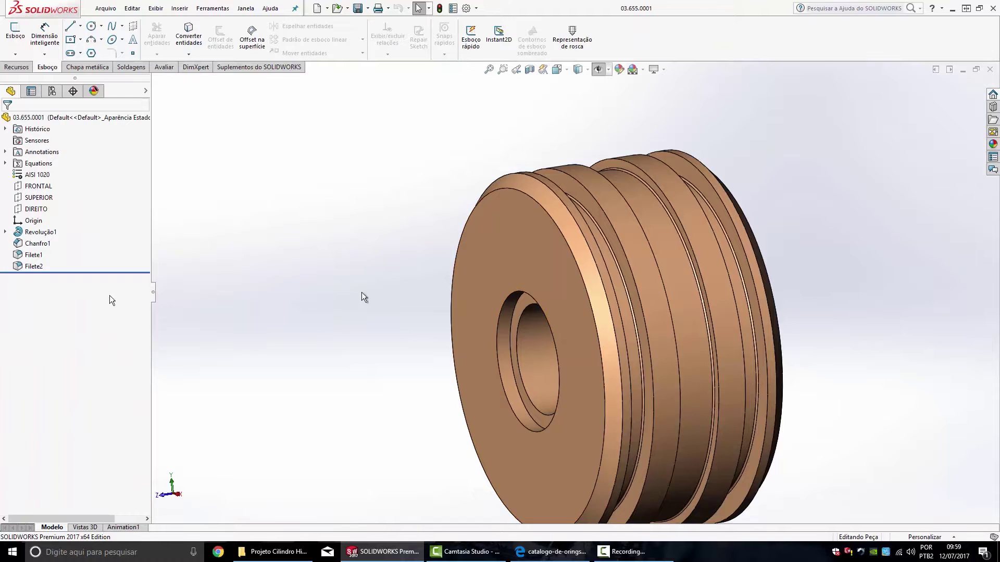
- Open the piston's profile sketch Esboço1 under Revolução1 for editing
click(5, 232)
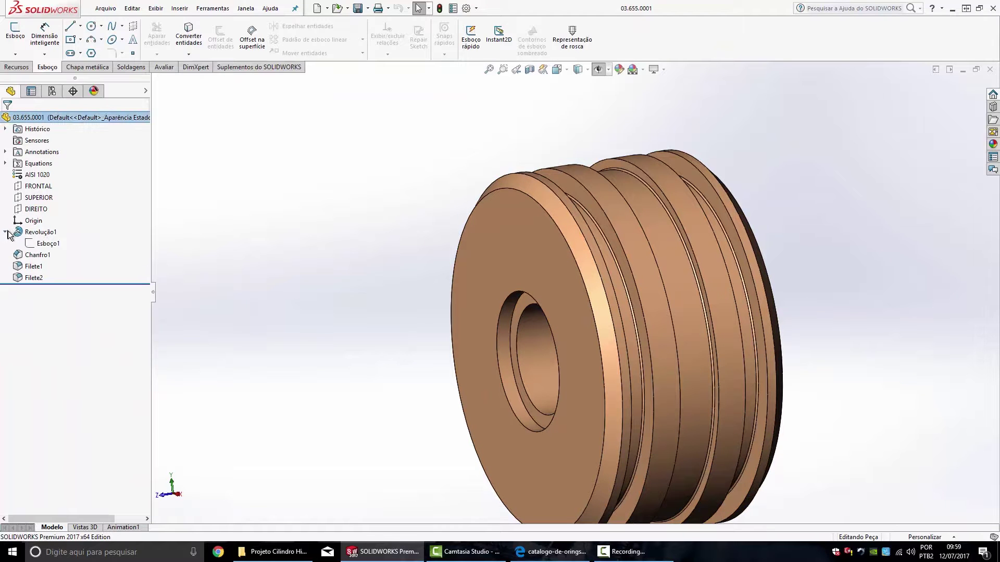
click(47, 243)
click(49, 212)
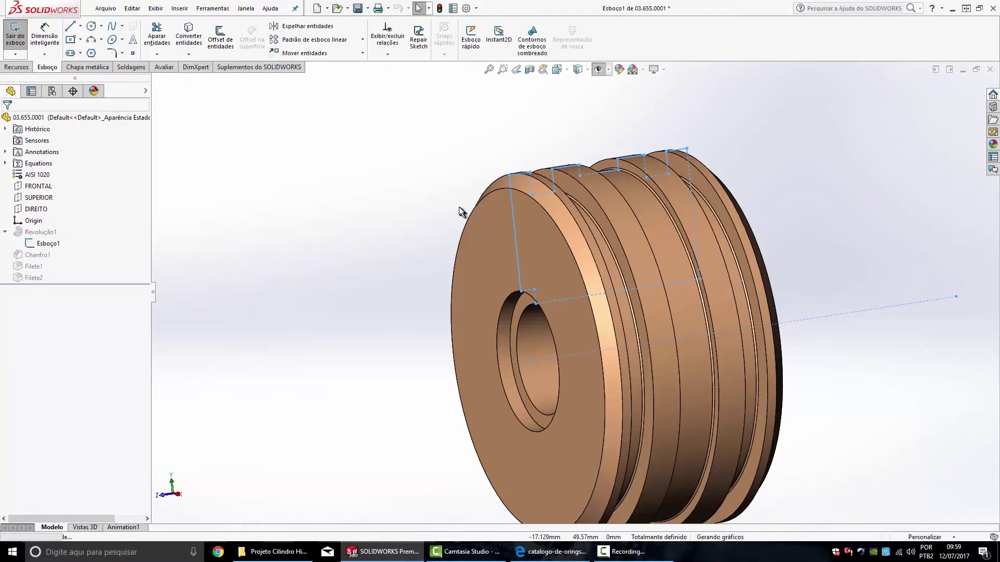
scroll(439, 440, down, 3)
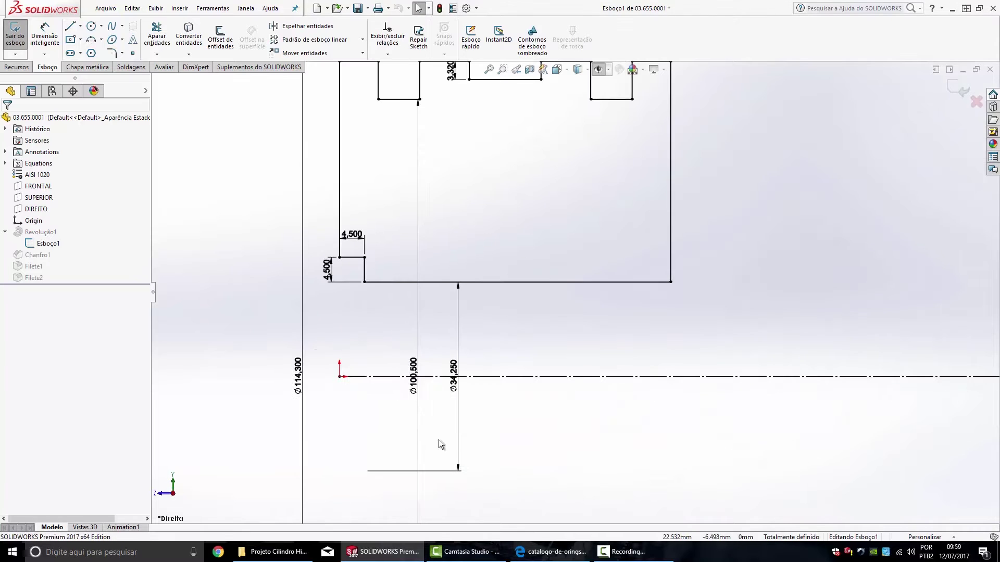
- Re-enter the bore diameter dimension as 34,25
click(458, 367)
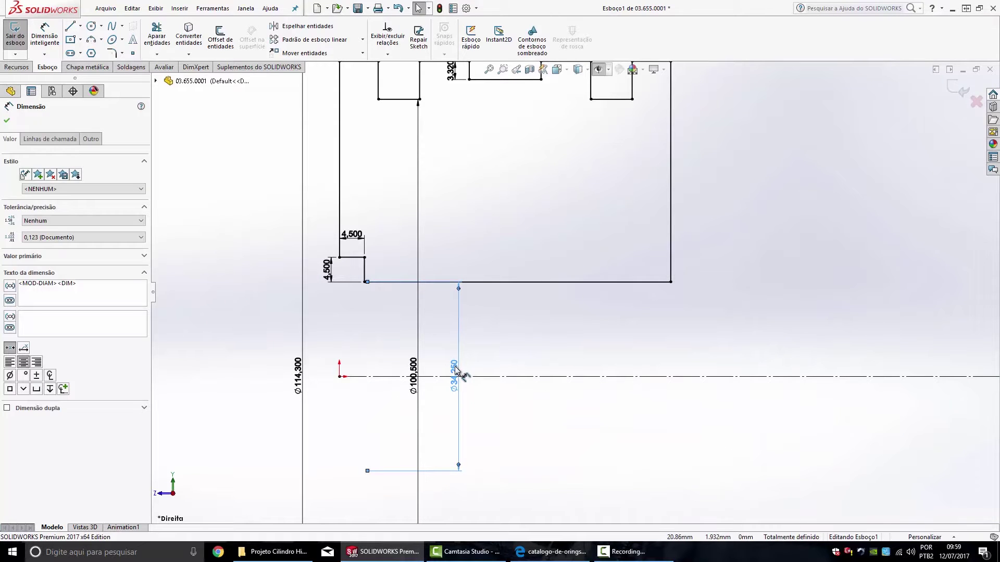
double_click(455, 366)
text(3)
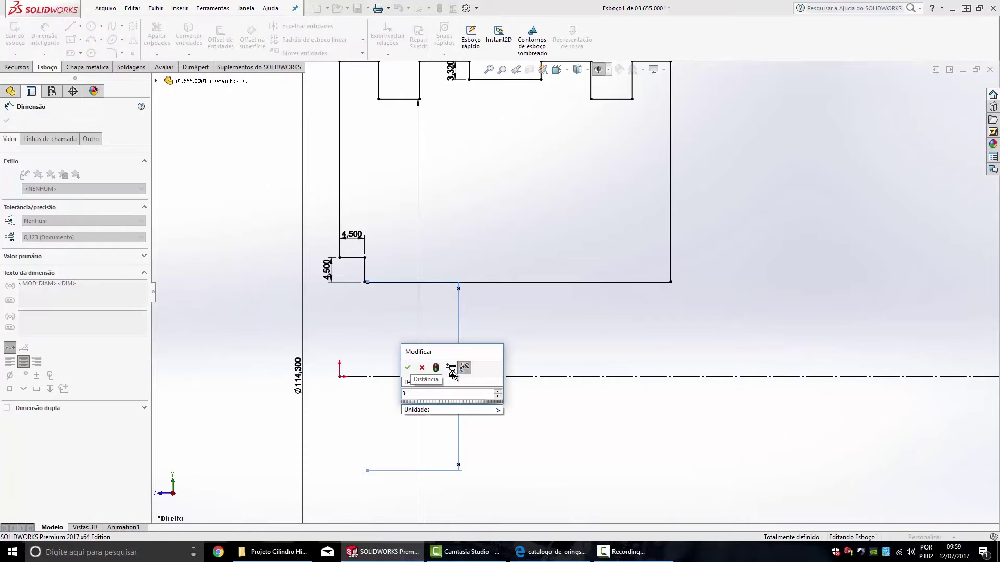
text(4,5)
key(BackSpace)
text(25)
key(Return)
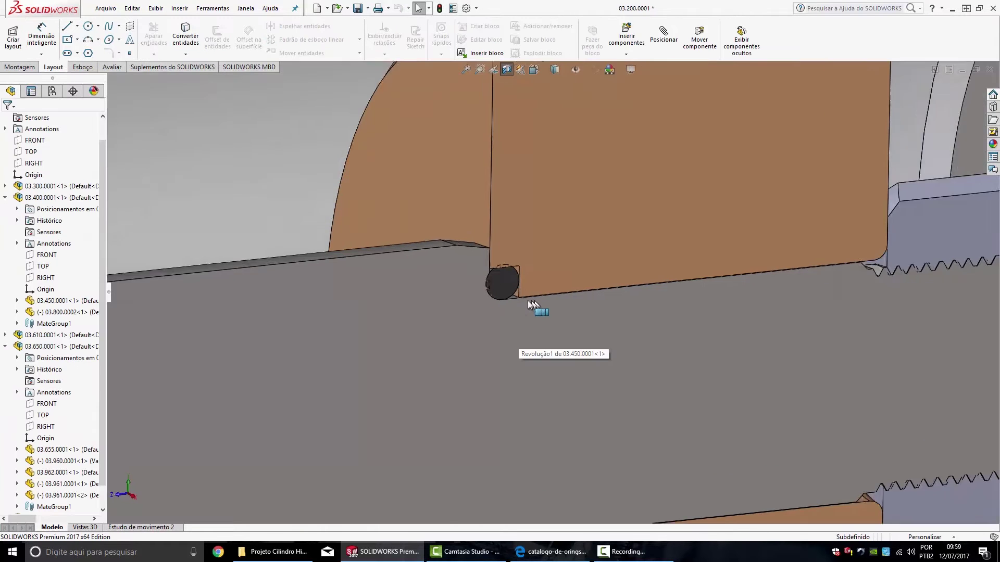
scroll(529, 300, down, 2)
- Zoom in on the O-ring seated at the piston corner in assembly 03.200.0001
scroll(536, 295, down, 2)
scroll(544, 292, down, 2)
scroll(544, 292, down, 2)
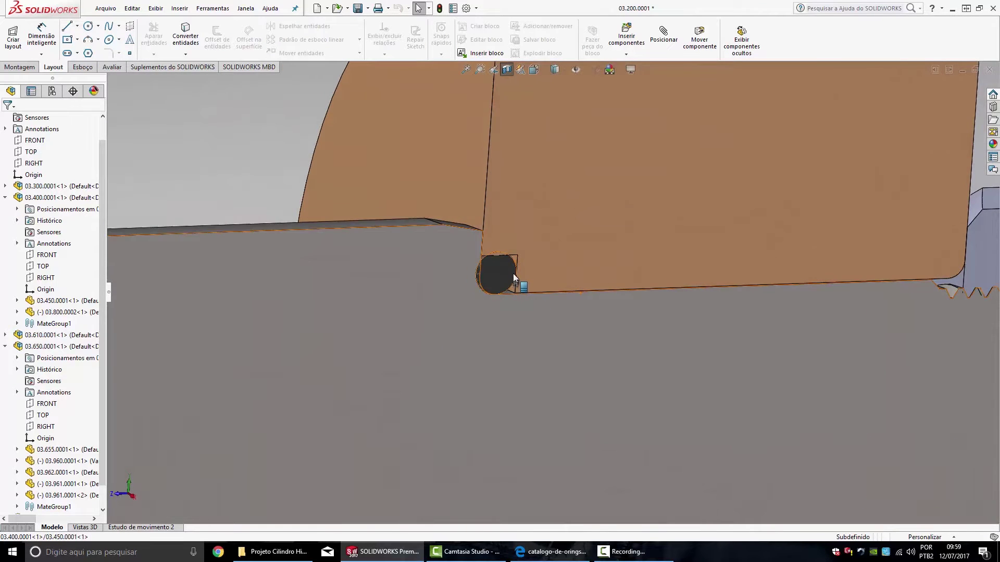
scroll(517, 275, down, 2)
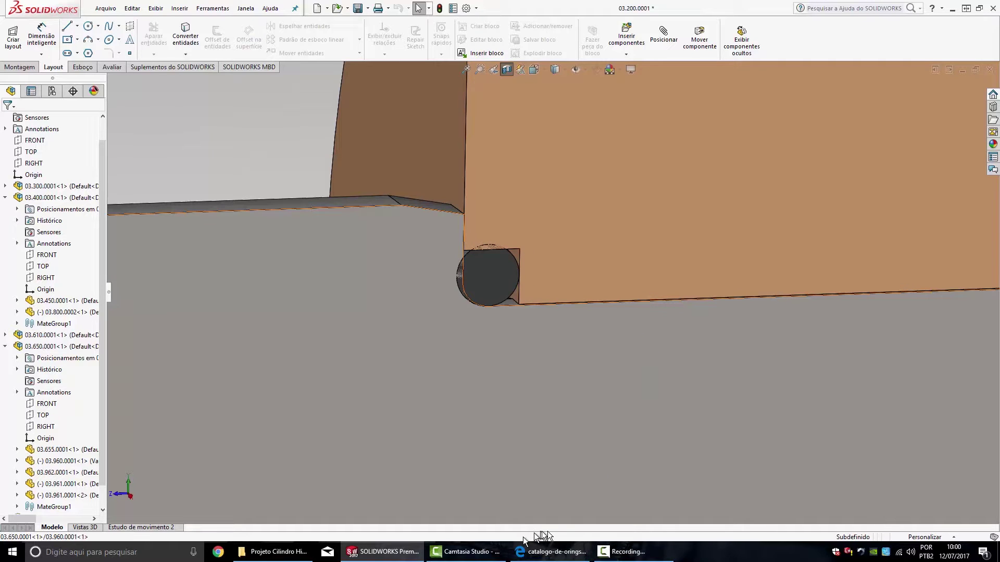
click(553, 552)
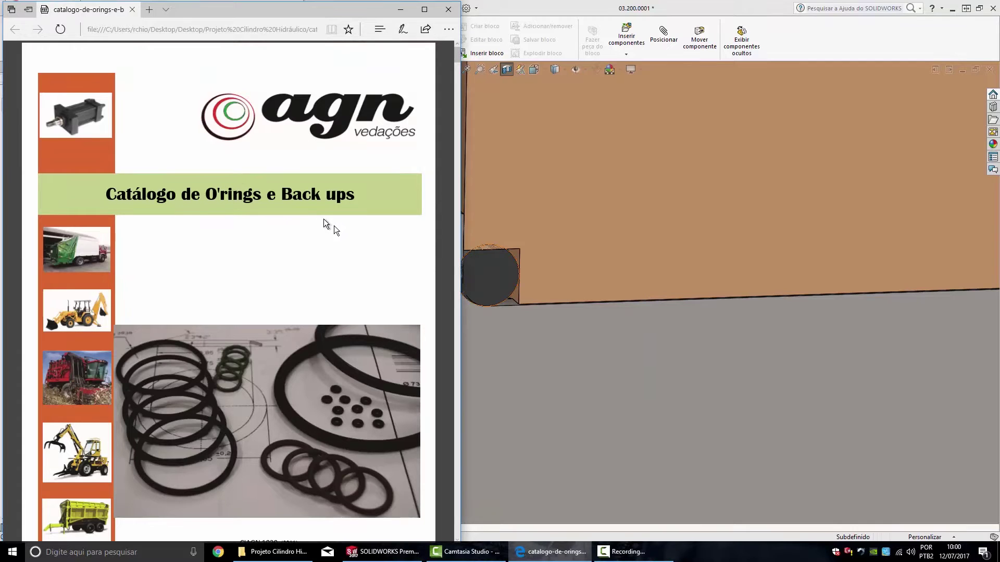
- Scroll the AGN catalogue to section 3. Dimensional, then return to the SOLIDWORKS assembly
scroll(345, 281, down, 4)
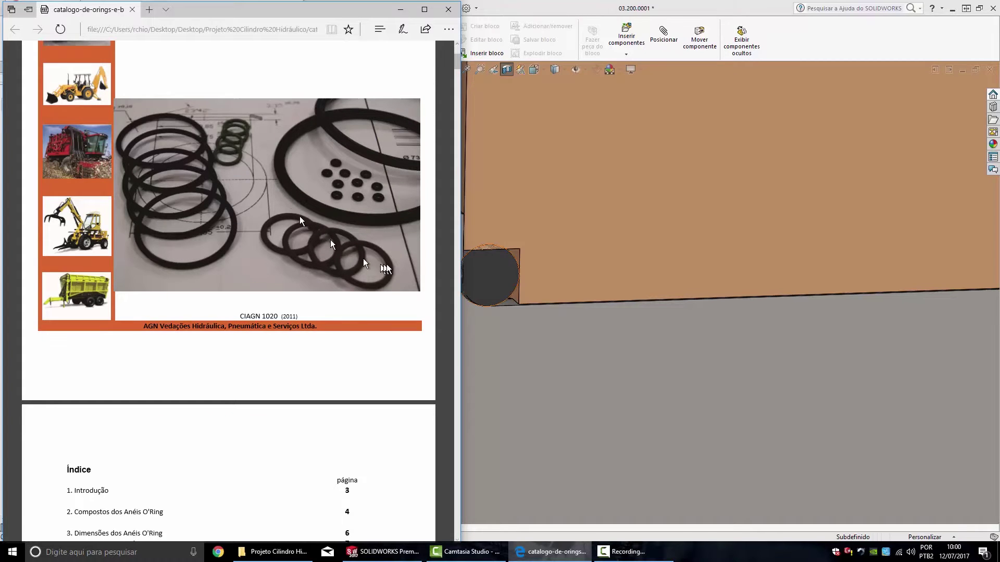
scroll(245, 302, down, 4)
scroll(242, 296, down, 1)
scroll(245, 295, down, 8)
scroll(261, 293, down, 4)
scroll(277, 291, down, 5)
scroll(219, 274, down, 4)
scroll(219, 274, down, 5)
scroll(219, 274, down, 6)
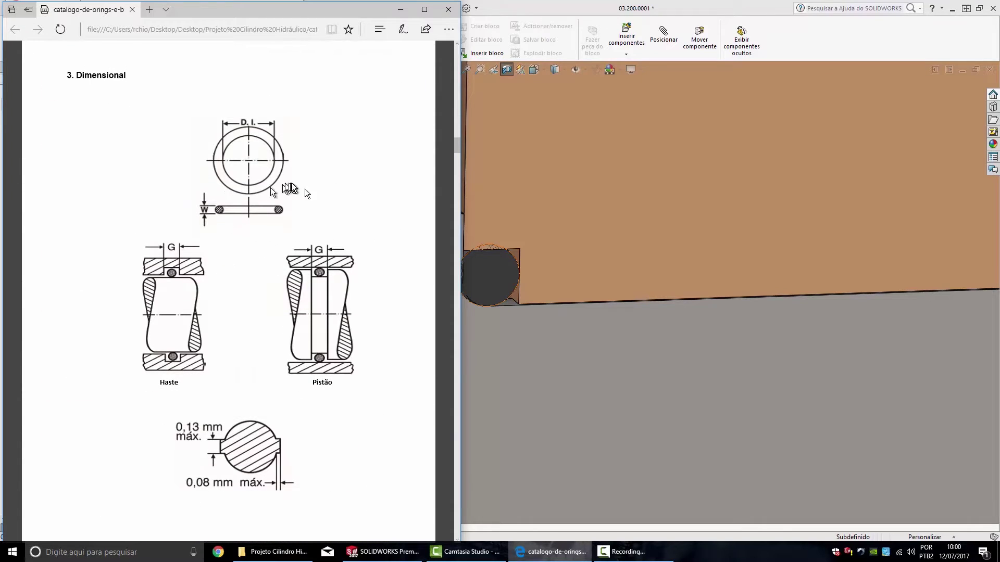
scroll(508, 263, down, 2)
click(513, 267)
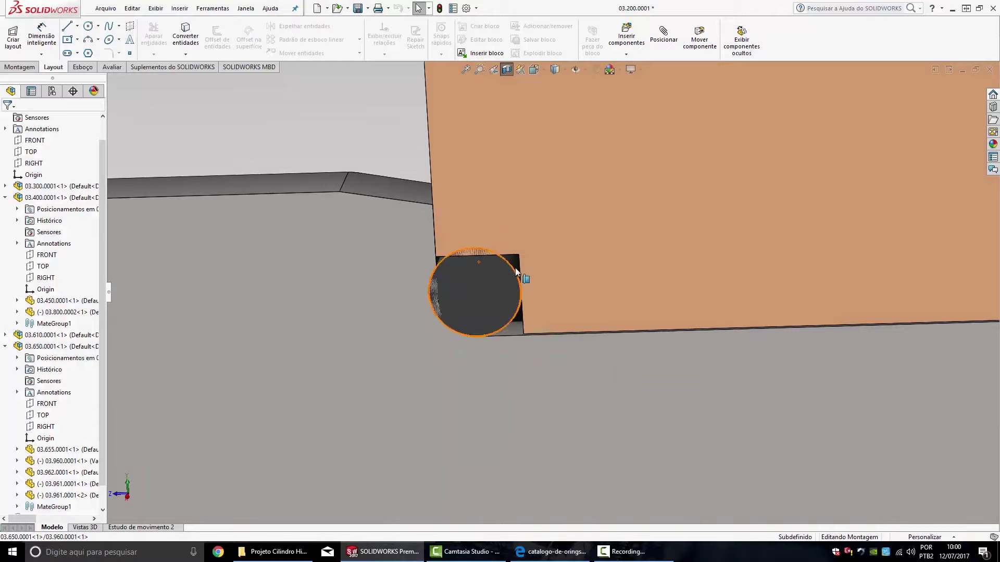
- Open O-ring part 03.960.0001 and edit its profile sketch Esboço1
click(542, 205)
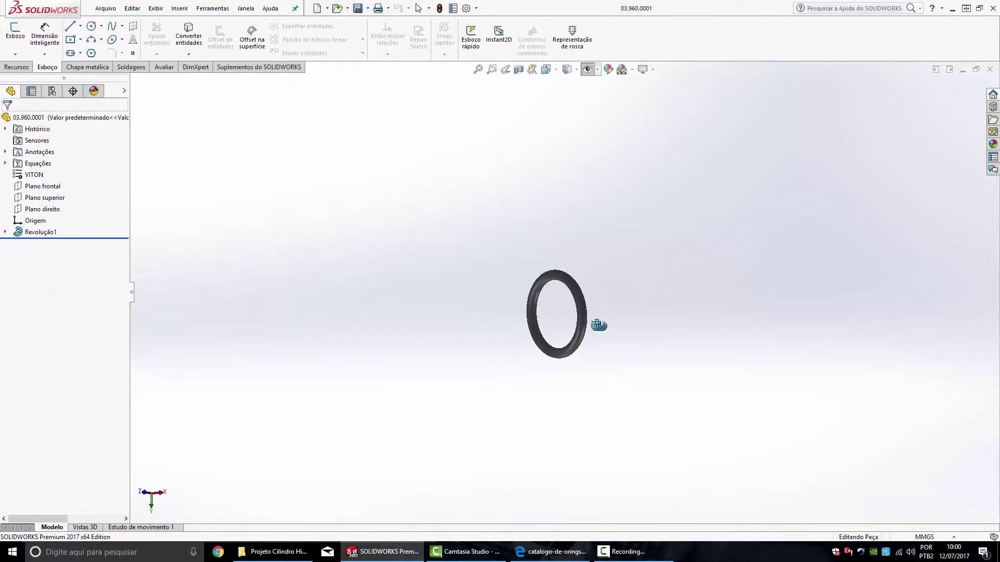
click(16, 233)
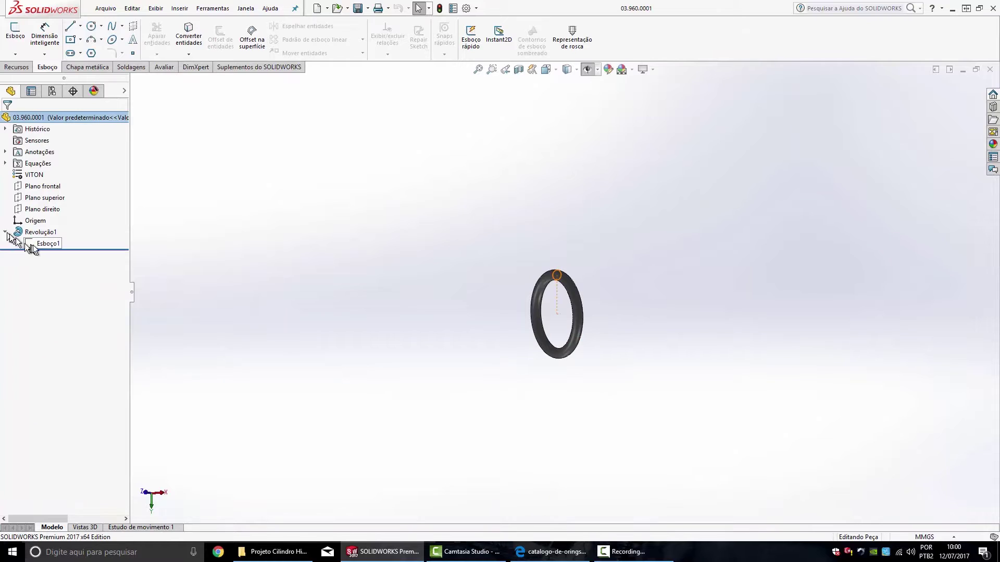
click(42, 213)
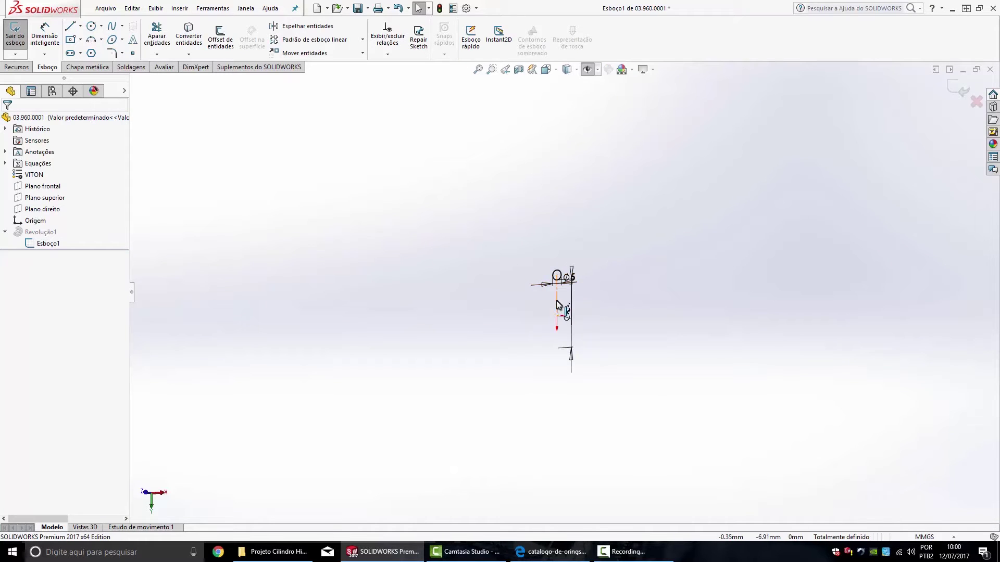
- Move the Ø5 dimension above the circle and add a Ø34 diameter dimension
drag(590, 255, 599, 166)
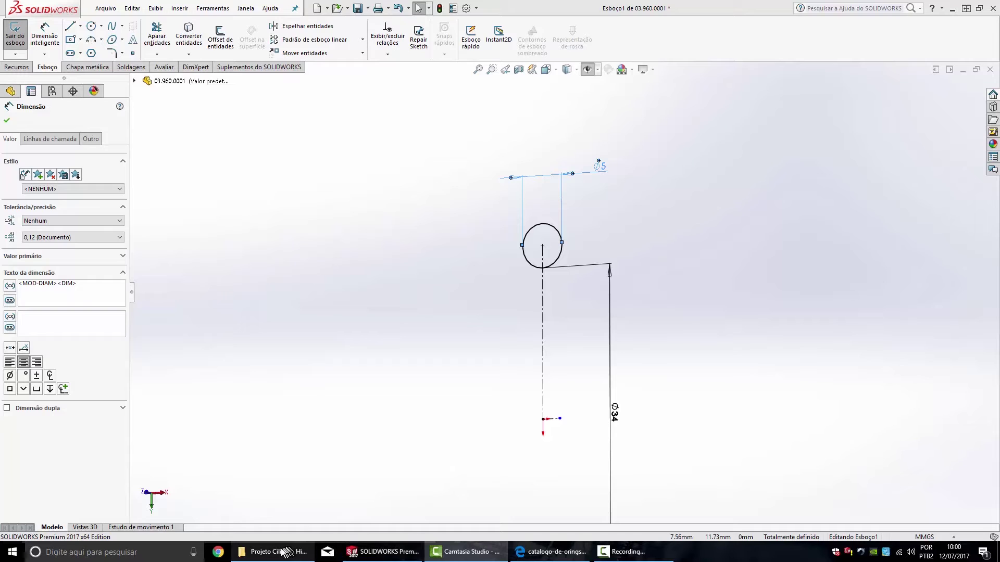
click(536, 551)
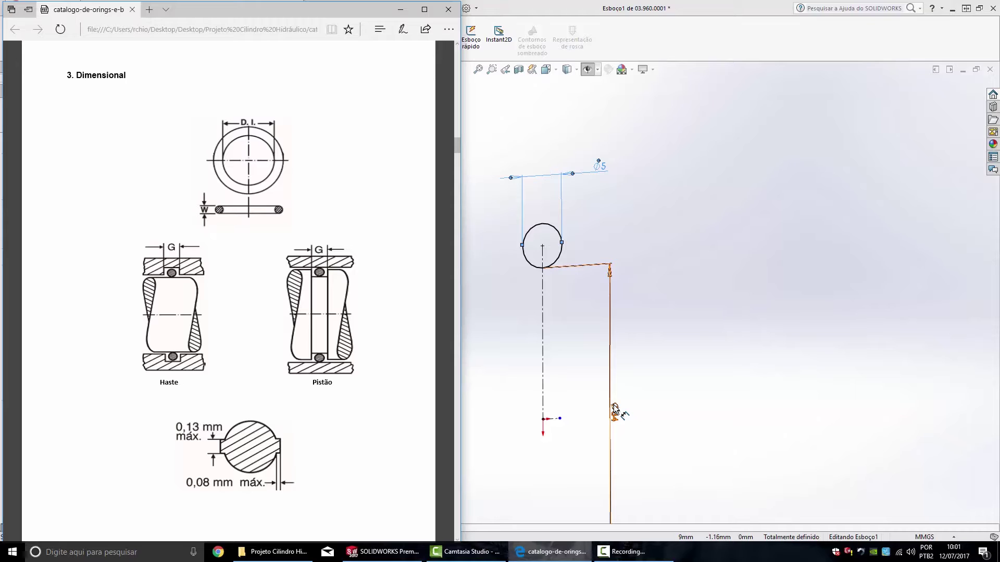
click(613, 401)
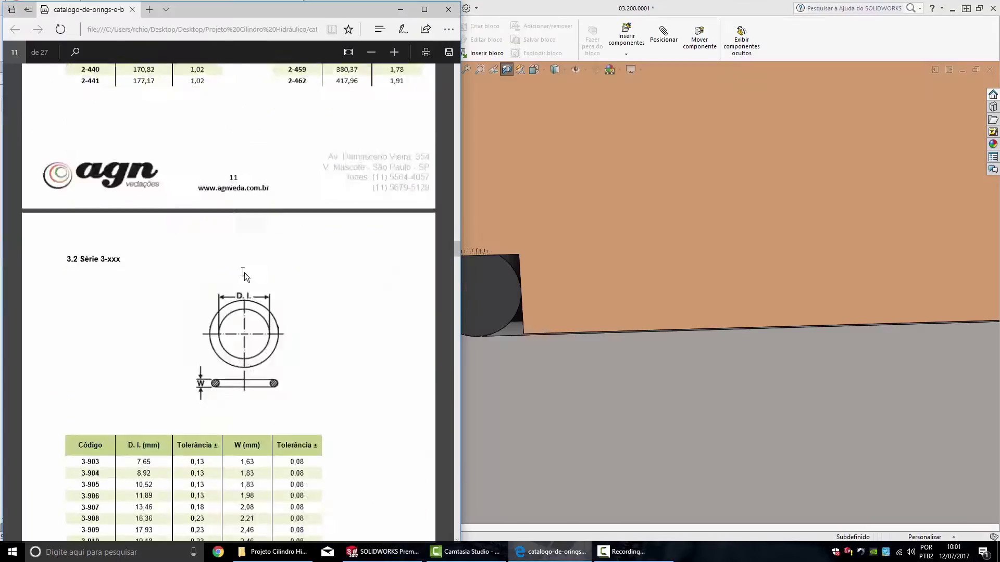
scroll(245, 272, down, 5)
- Locate the 34,00 × 5,00 O-ring on catalogue page 17 and highlight its row
scroll(230, 260, down, 3)
scroll(230, 257, down, 5)
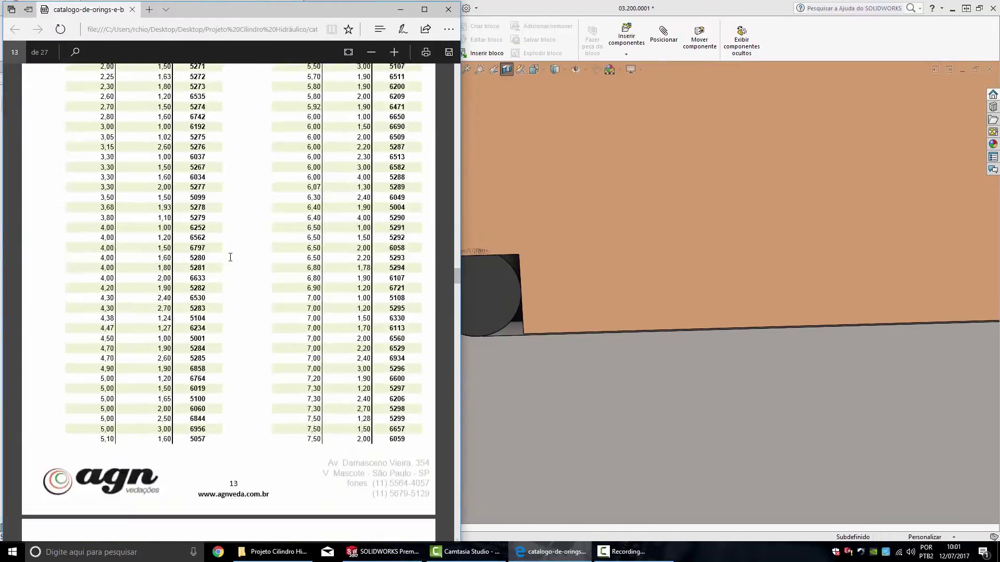
scroll(230, 256, down, 10)
scroll(148, 312, down, 5)
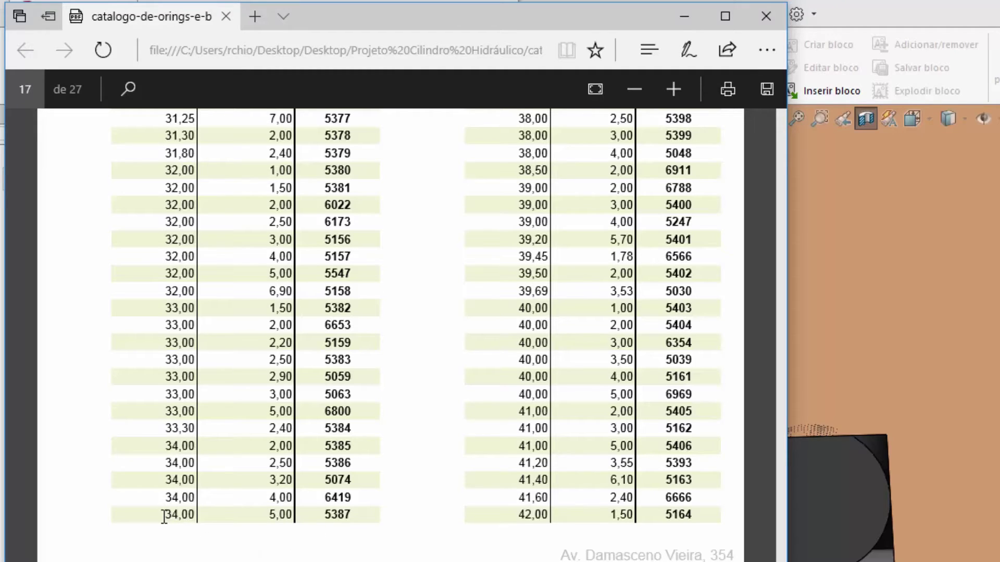
drag(170, 515, 192, 515)
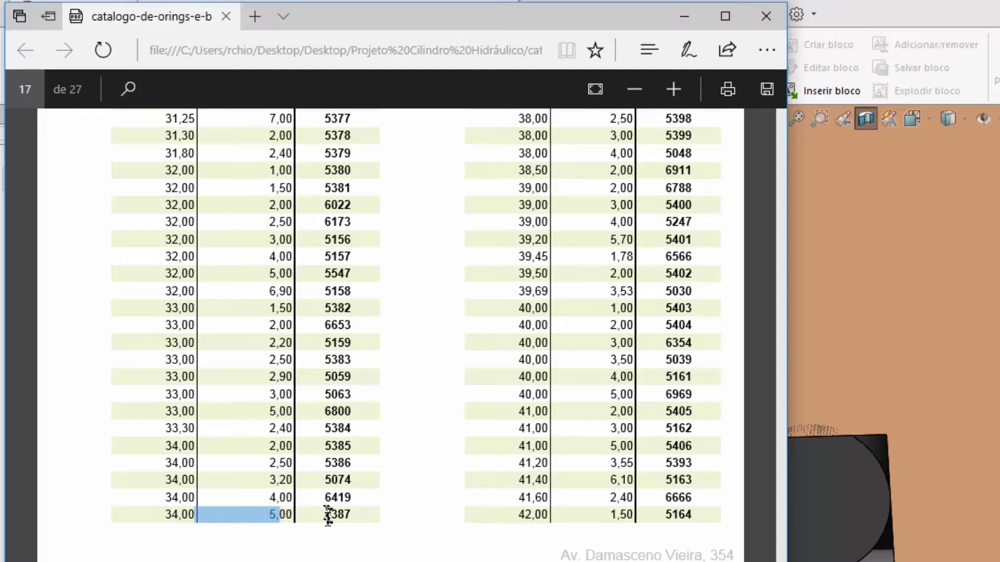
- Scroll to the page 25 O-ring groove dimensions diagram
scroll(325, 516, up, 10)
scroll(336, 513, up, 5)
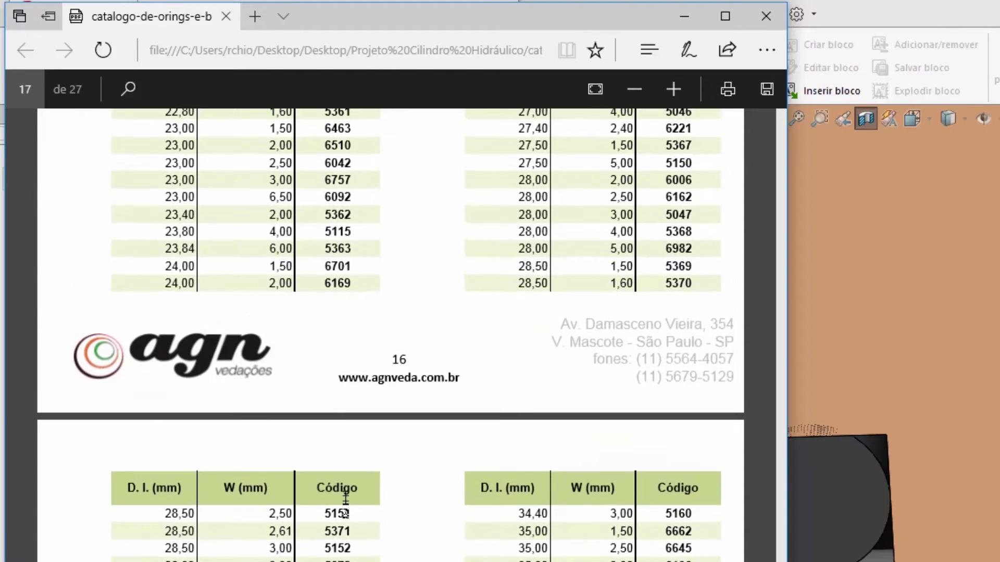
scroll(331, 489, down, 6)
scroll(336, 503, down, 2)
scroll(354, 536, down, 7)
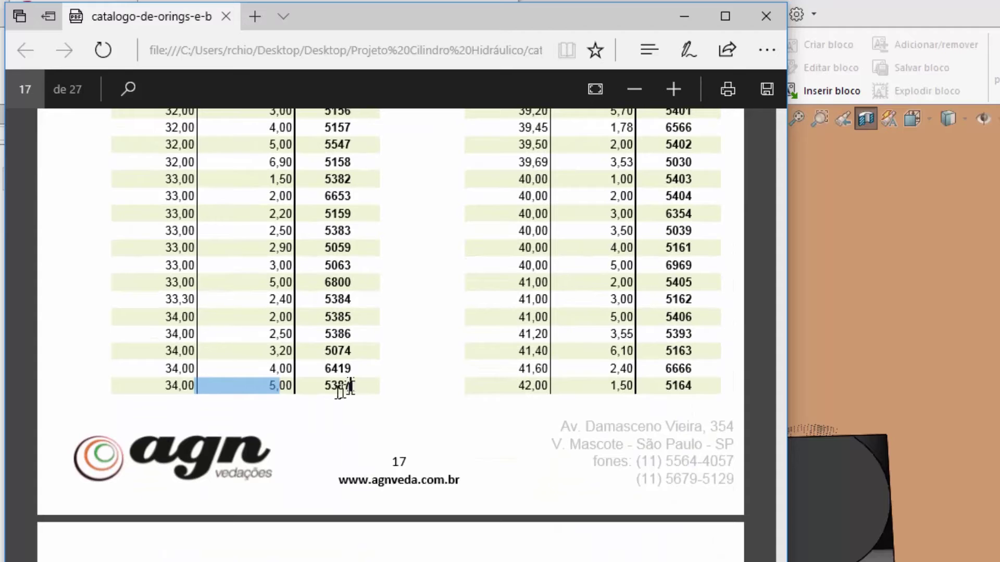
scroll(419, 554, down, 20)
scroll(419, 557, up, 1)
scroll(394, 548, up, 15)
scroll(394, 549, up, 5)
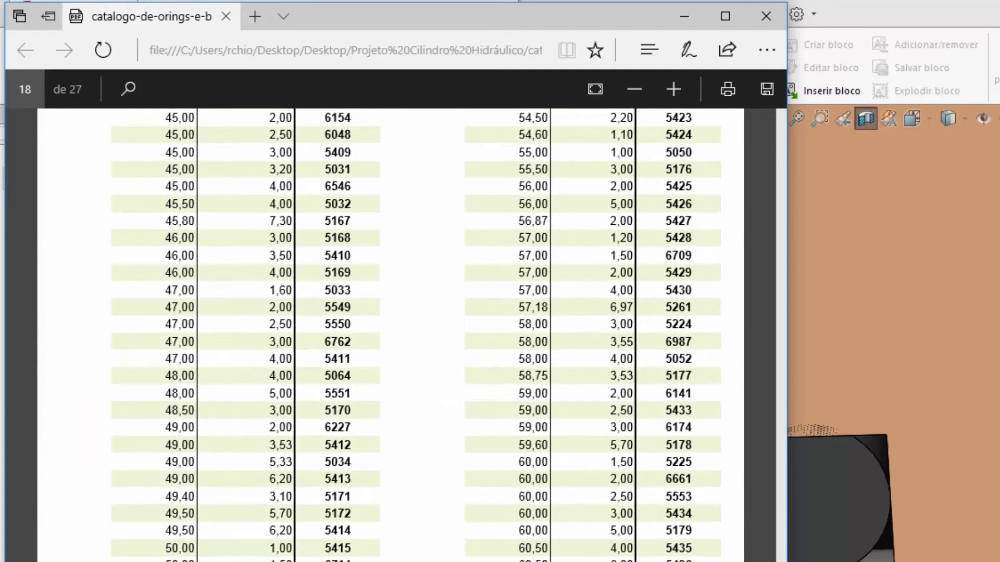
scroll(466, 533, down, 10)
scroll(466, 533, down, 5)
scroll(466, 533, down, 20)
scroll(467, 533, down, 20)
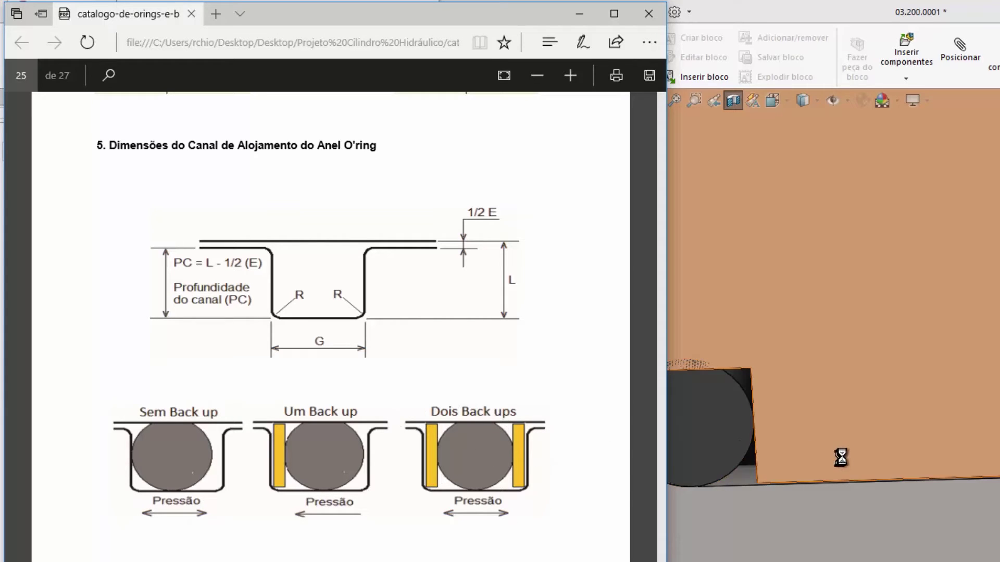
click(680, 327)
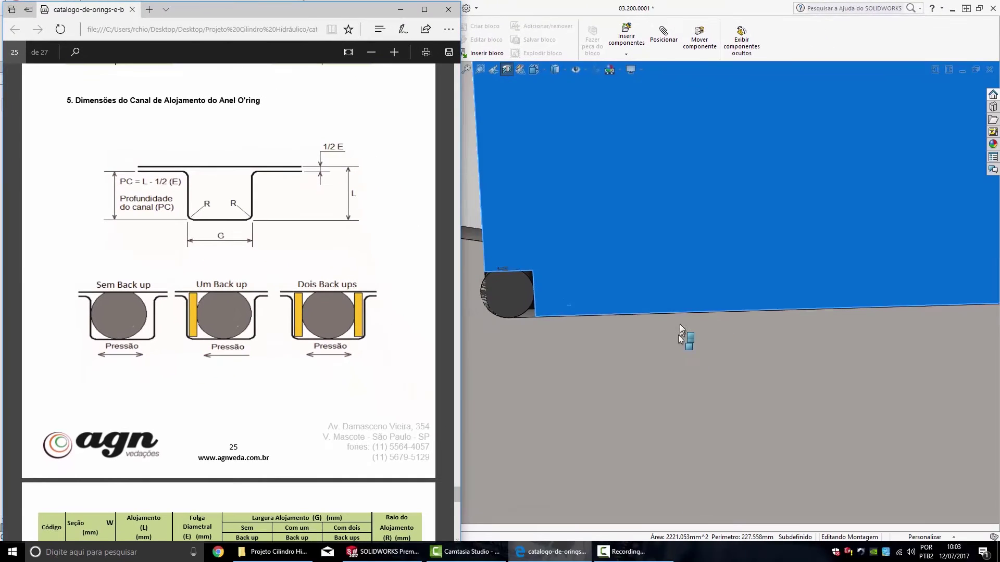
scroll(678, 335, up, 3)
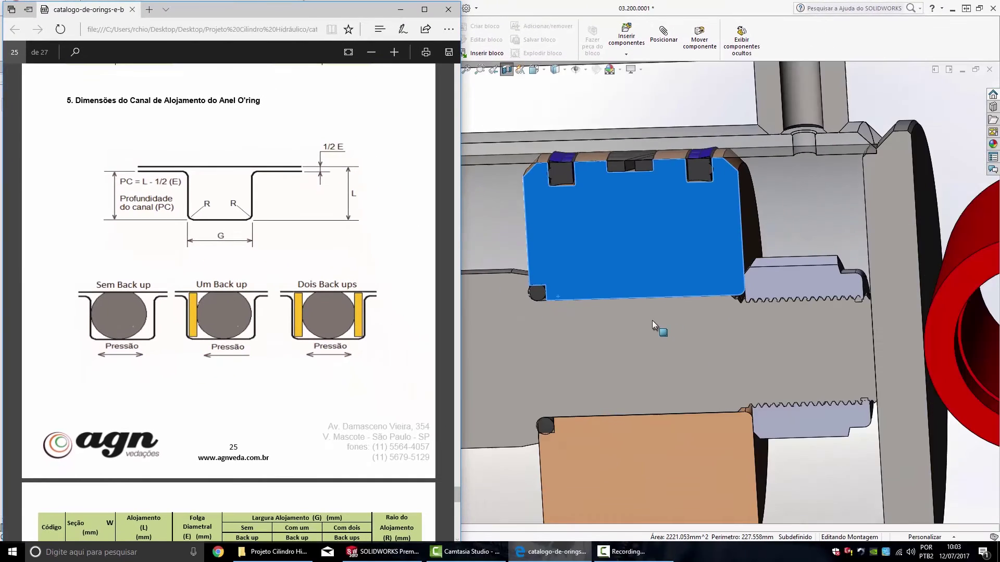
scroll(664, 321, up, 3)
scroll(652, 311, up, 3)
click(671, 287)
scroll(546, 291, down, 2)
scroll(431, 297, up, 2)
scroll(399, 275, down, 2)
scroll(427, 268, down, 3)
scroll(428, 267, down, 2)
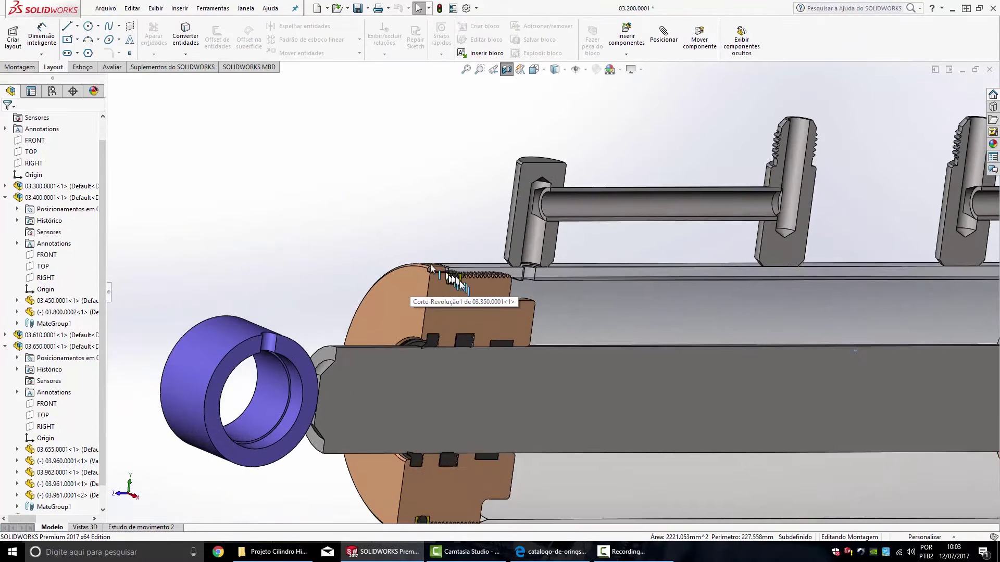
scroll(430, 264, down, 3)
scroll(469, 281, down, 2)
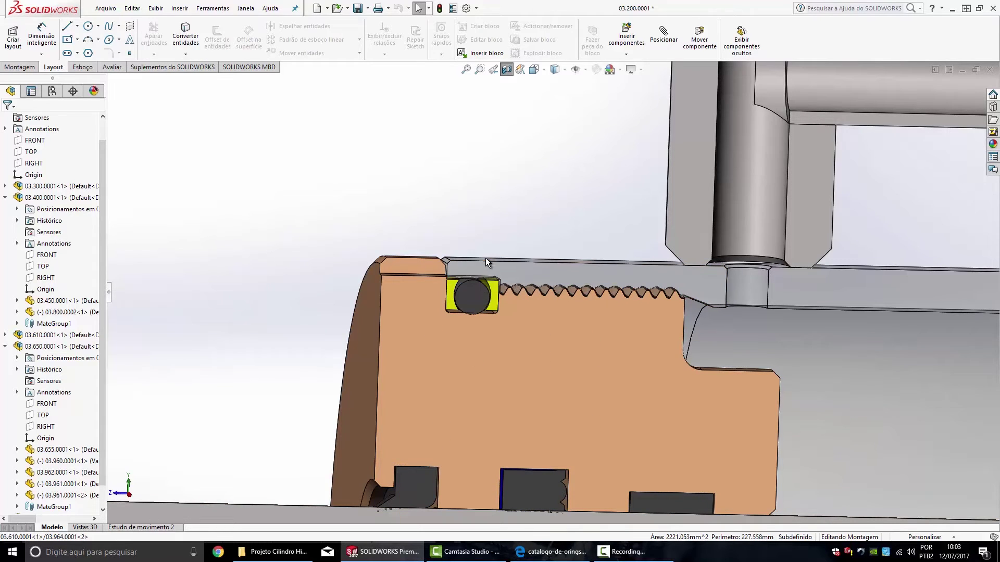
click(555, 551)
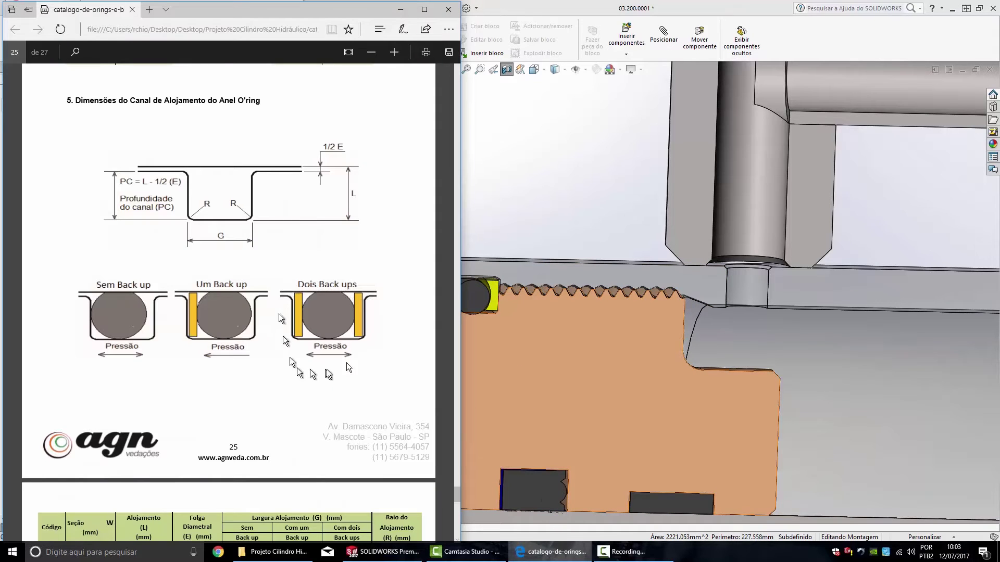
- Zoom in on the piston groove in the cylinder assembly
click(467, 69)
scroll(632, 282, down, 2)
scroll(632, 282, down, 3)
scroll(632, 283, down, 3)
- In the page 26 groove table, highlight the 5,33±0,13 section and 2-309 to 2-395 dimensions
click(572, 550)
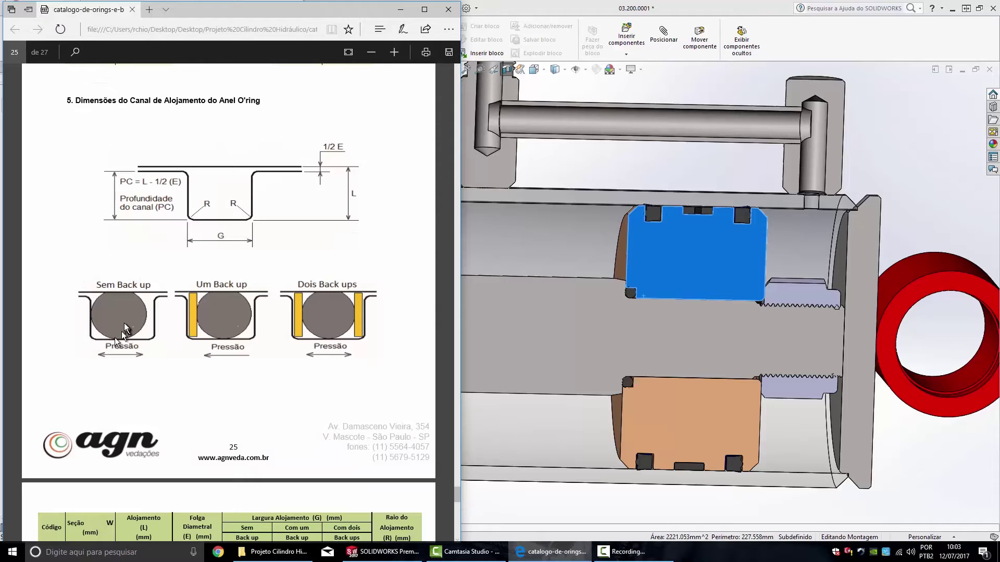
scroll(129, 329, down, 3)
scroll(235, 309, down, 3)
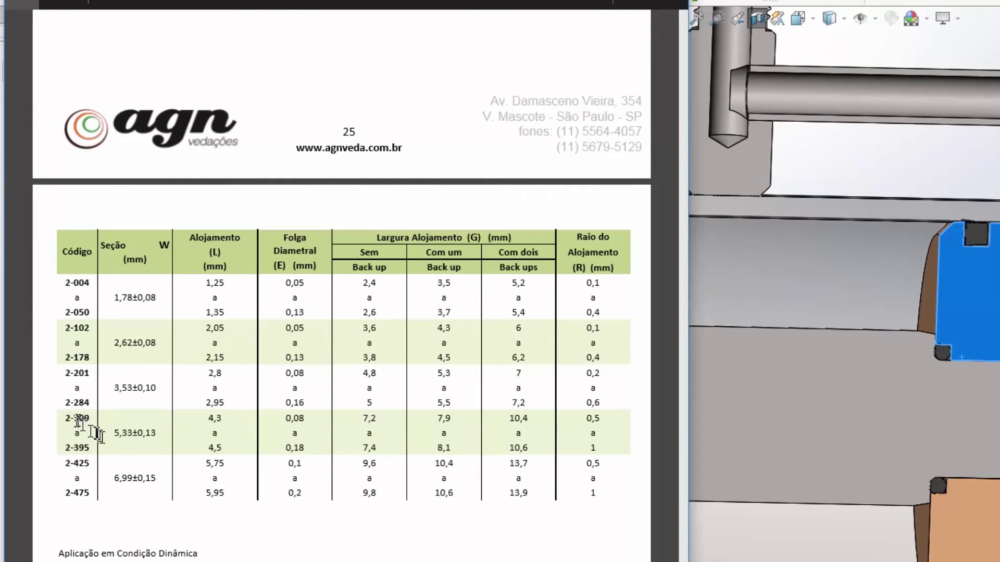
drag(115, 432, 143, 433)
drag(208, 420, 234, 440)
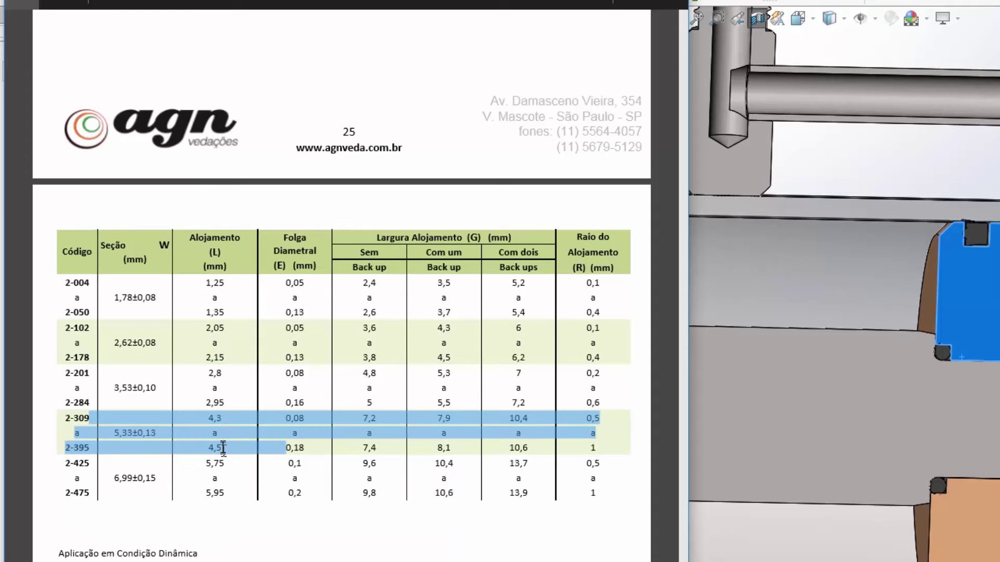
click(220, 419)
- Review the groove diagram, then return to the piston in the SOLIDWORKS assembly
scroll(359, 412, up, 2)
scroll(364, 405, up, 5)
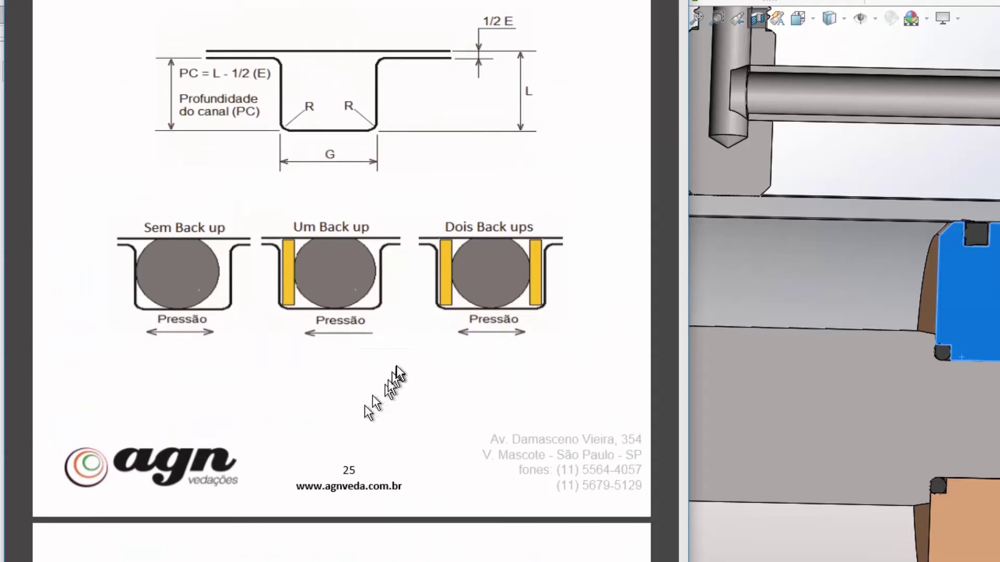
scroll(396, 365, up, 2)
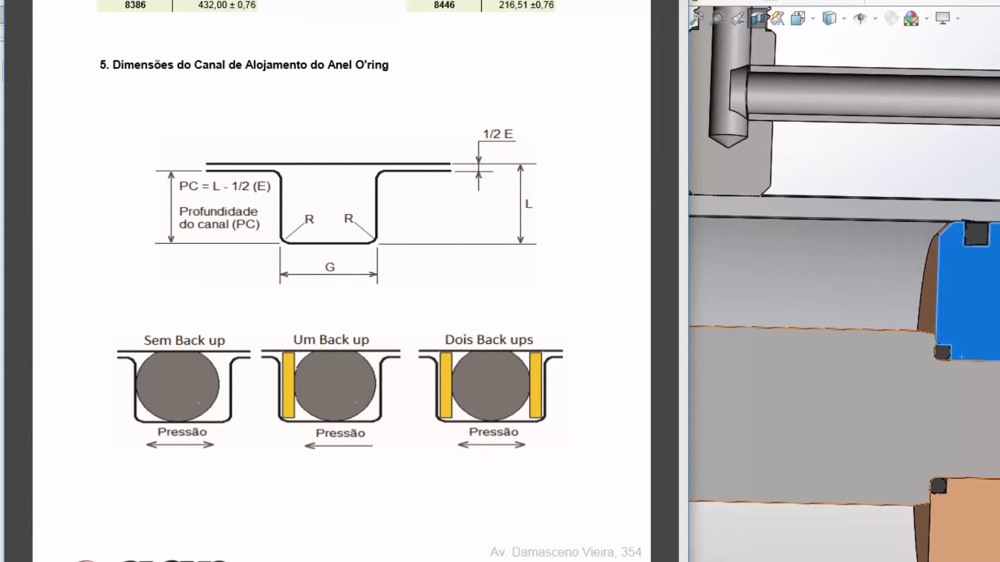
scroll(978, 396, down, 2)
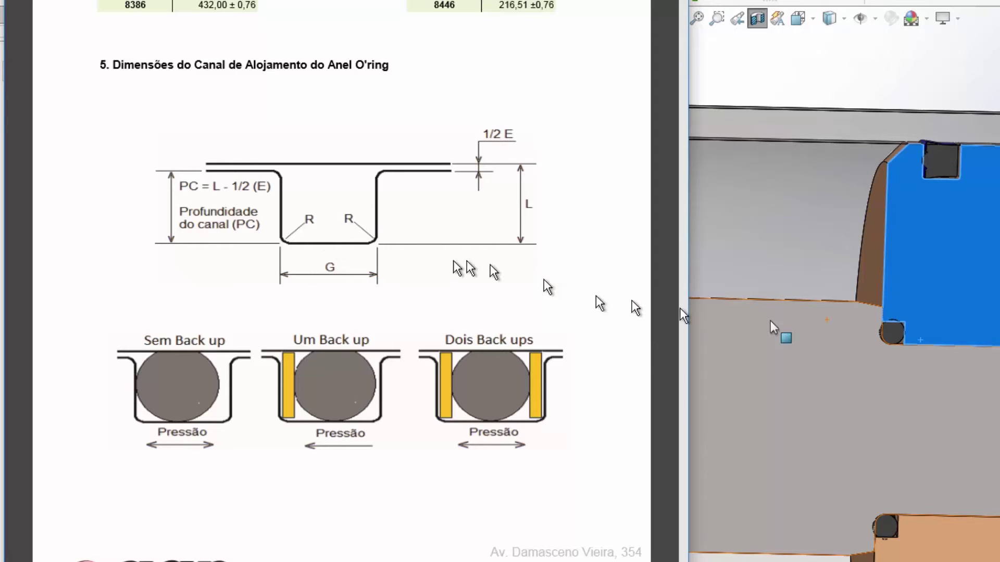
scroll(287, 514, down, 1)
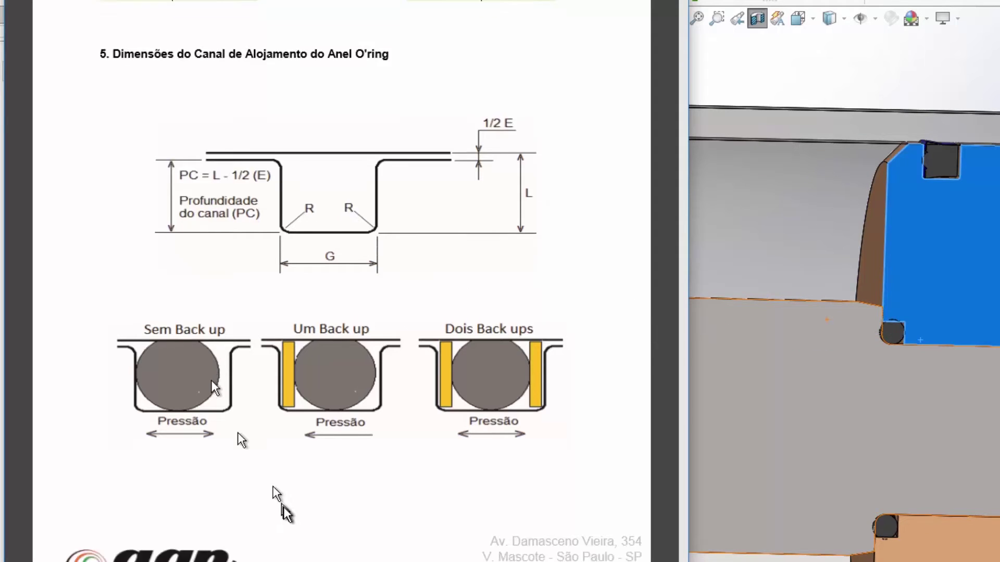
scroll(286, 514, down, 5)
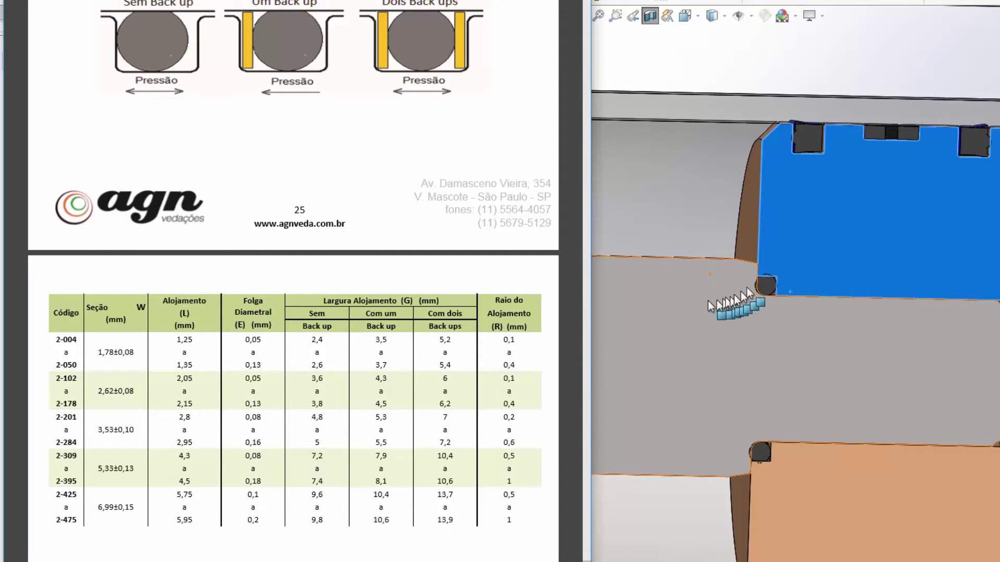
scroll(750, 295, down, 3)
scroll(758, 299, up, 2)
click(677, 227)
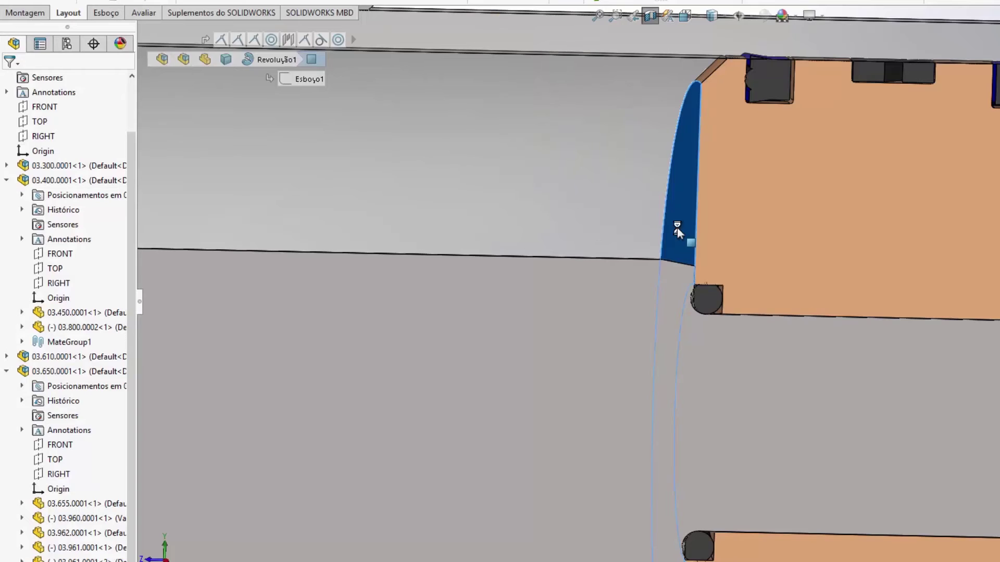
- Open piston part 03.655.0001 and edit its sketch Esboço1 under Revolução1
scroll(733, 310, up, 3)
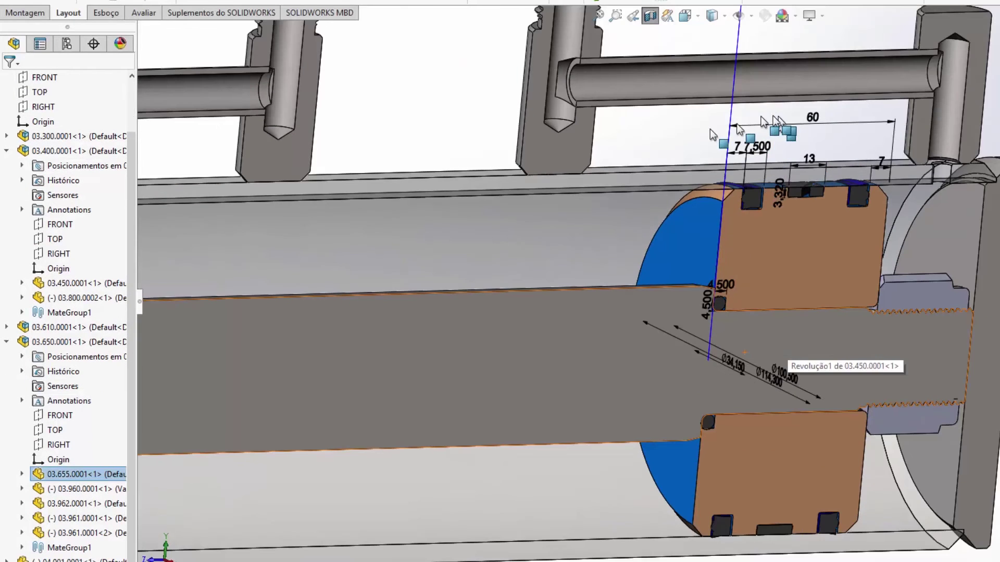
click(705, 246)
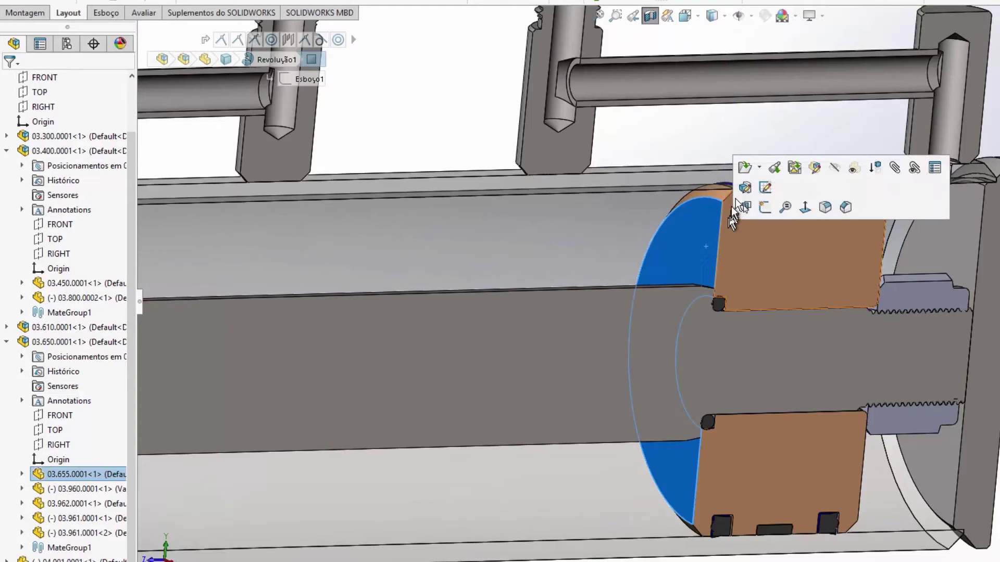
click(741, 169)
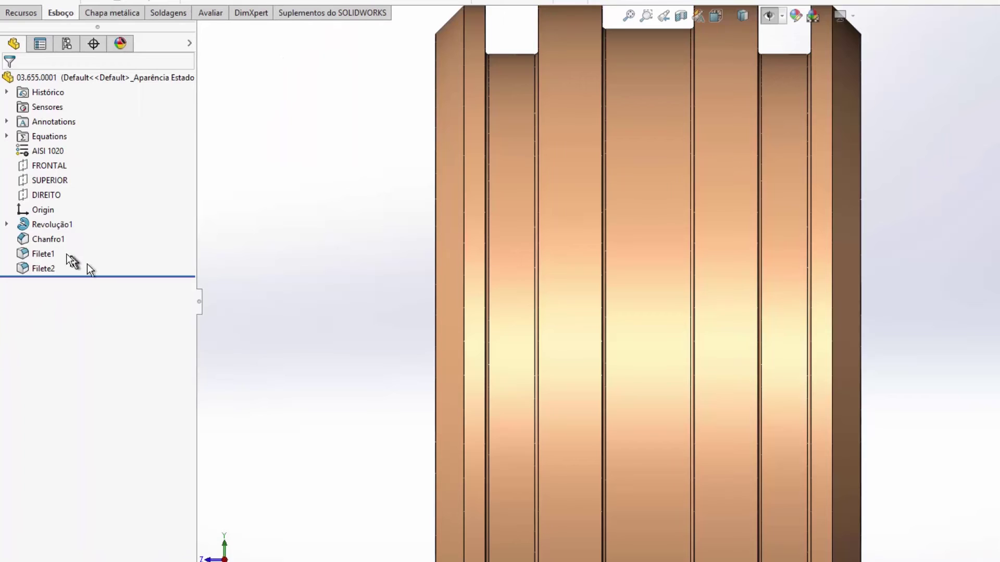
click(6, 224)
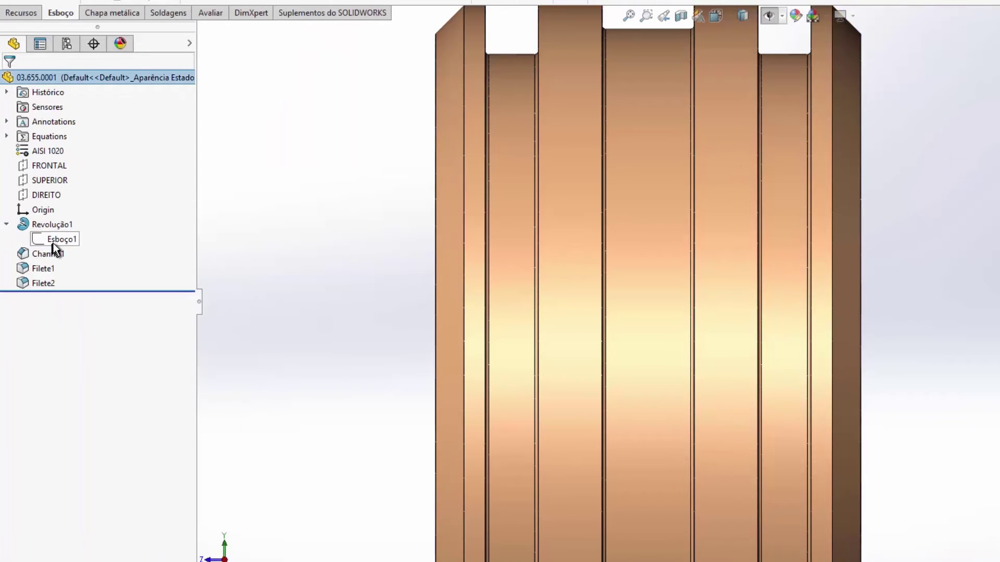
click(53, 242)
click(83, 204)
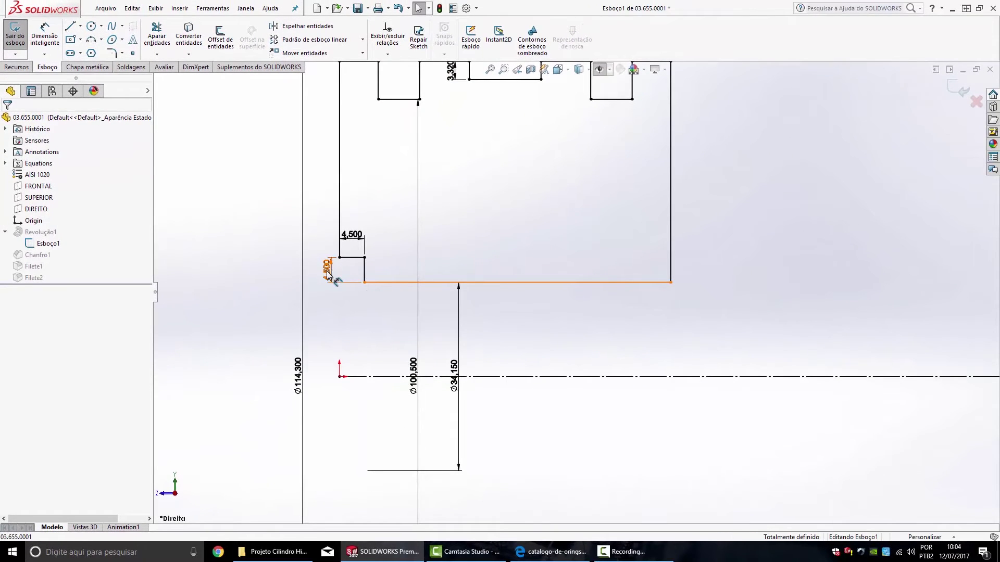
- Change the 4,500 groove depth to 4,5+0,18, giving 4,680
double_click(327, 270)
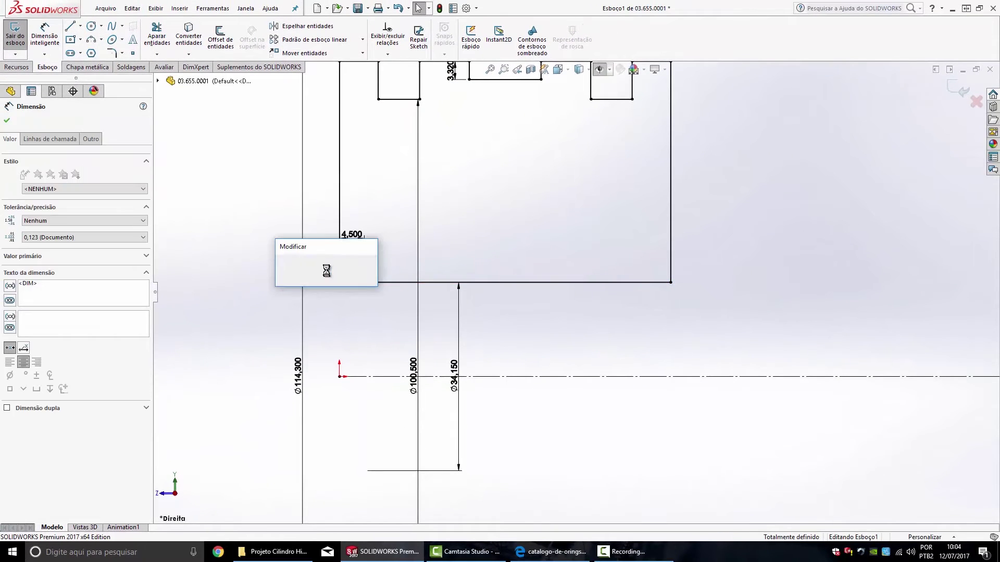
text(4,5+0,18)
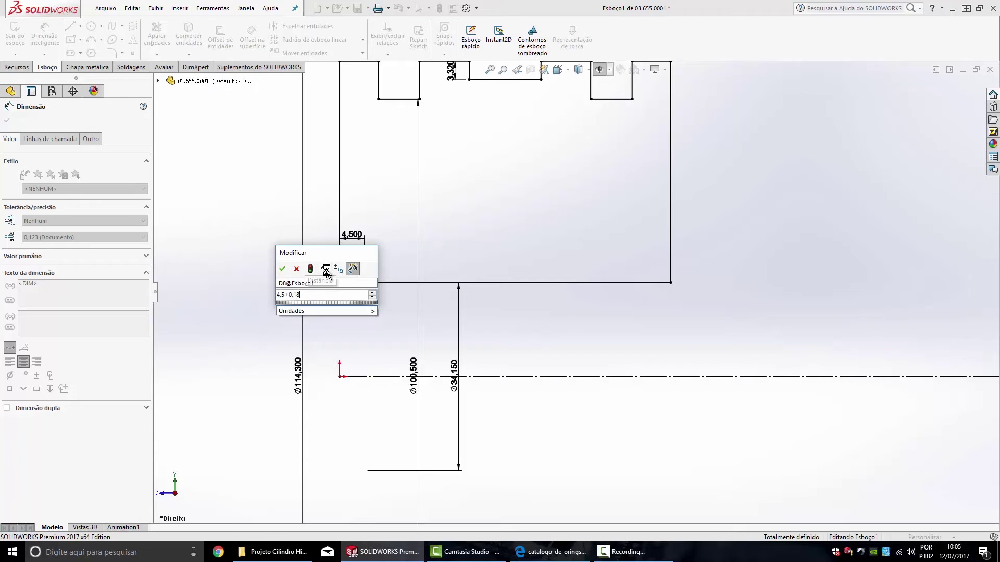
click(282, 269)
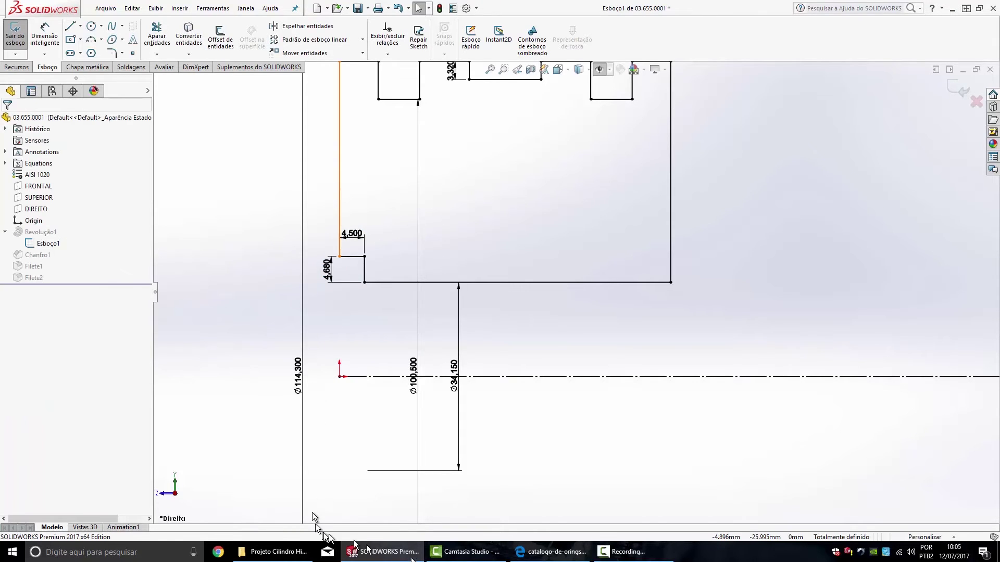
click(552, 552)
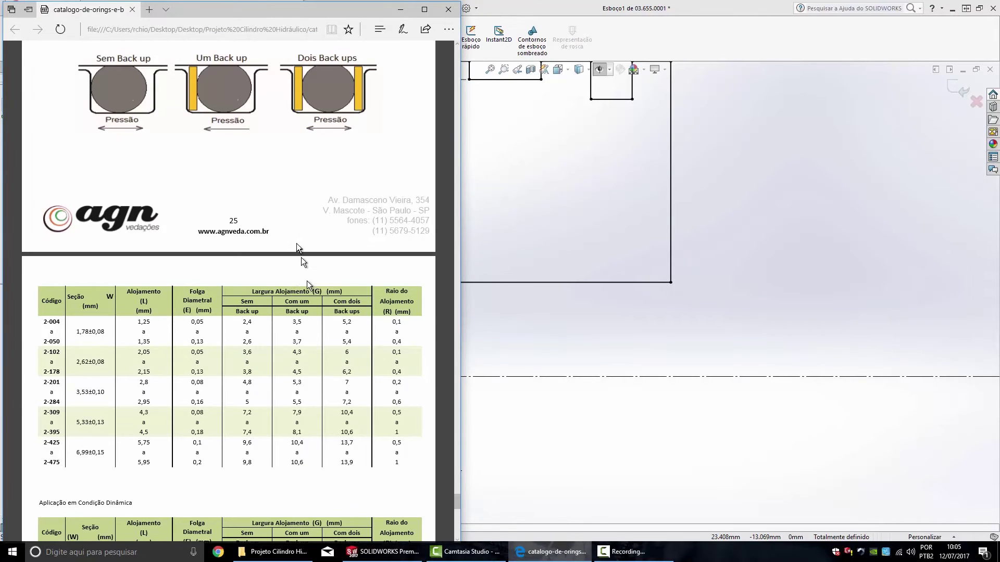
- Add a 7,2 width dimension to the O-ring groove step
scroll(301, 257, up, 3)
scroll(299, 386, down, 5)
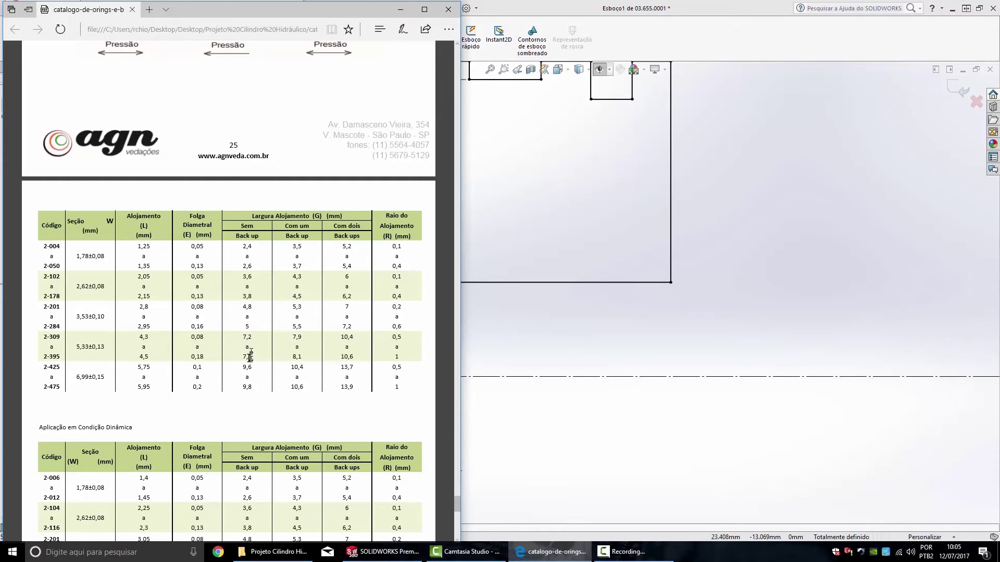
click(523, 439)
click(387, 224)
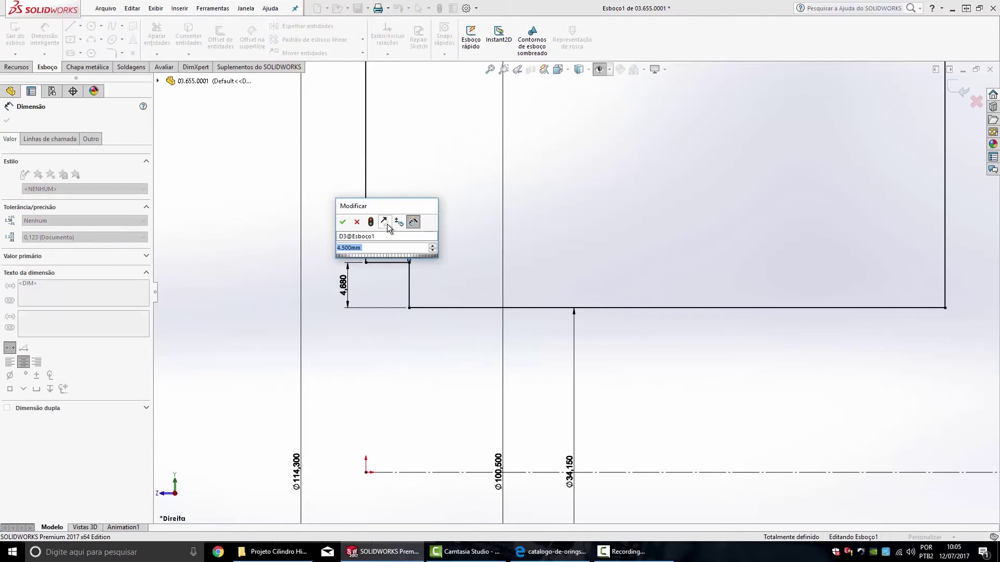
text(7,2)
key(Return)
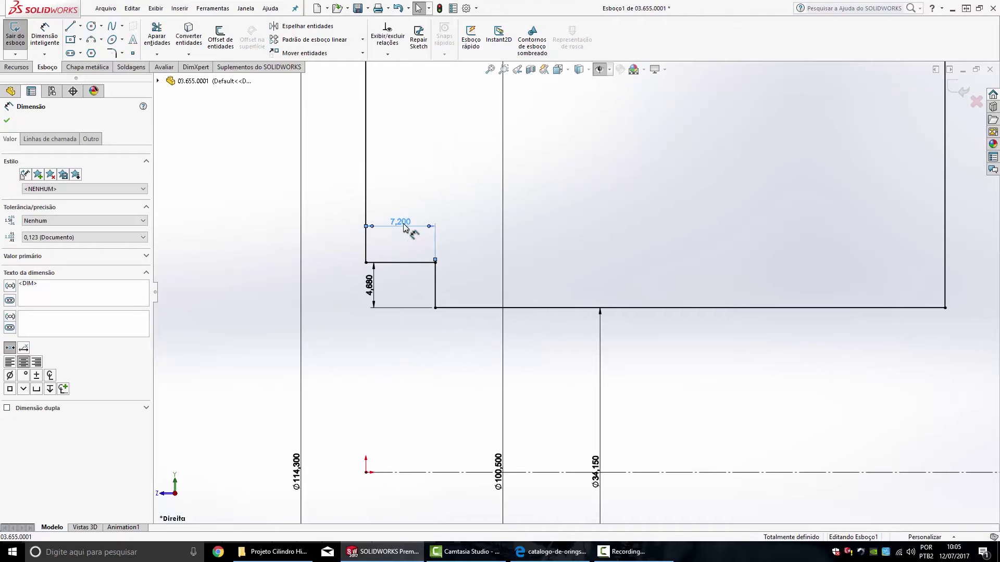
- Change the groove width to 7 and rebuild the piston part
double_click(404, 225)
text(7)
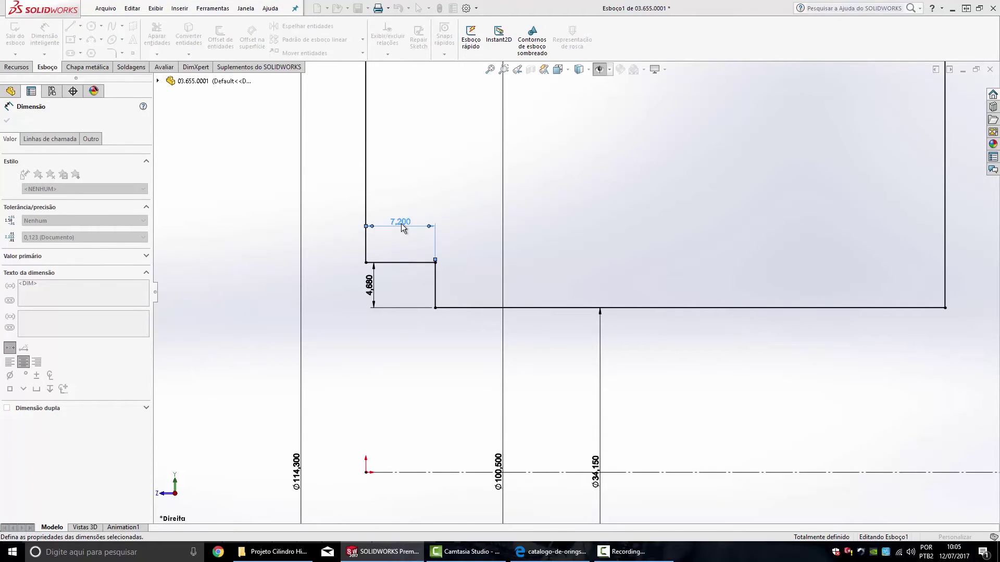
key(Return)
key(ctrl+b)
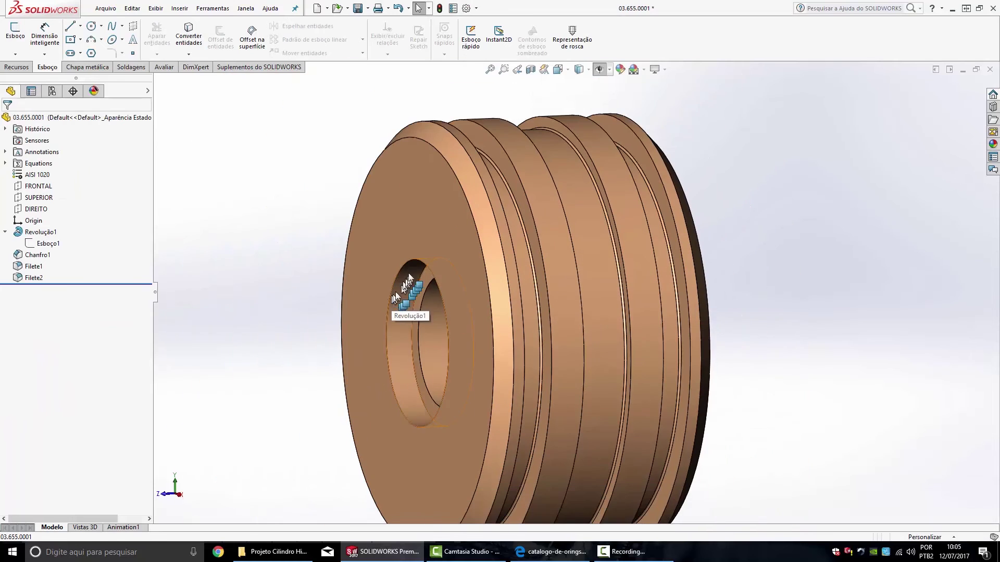
- Save part 03.655.0001 and close it, returning to assembly 03.200.0001
click(358, 9)
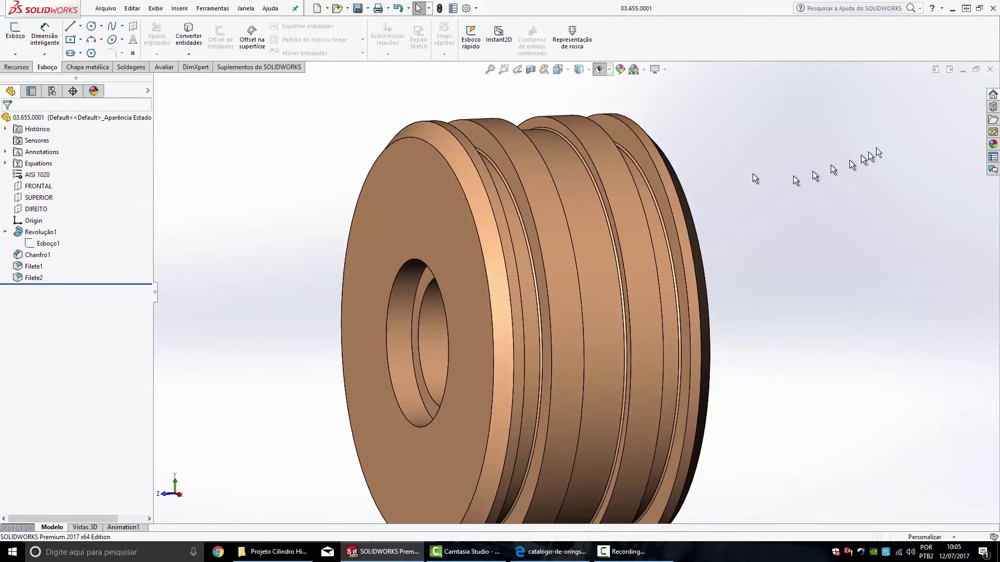
click(988, 71)
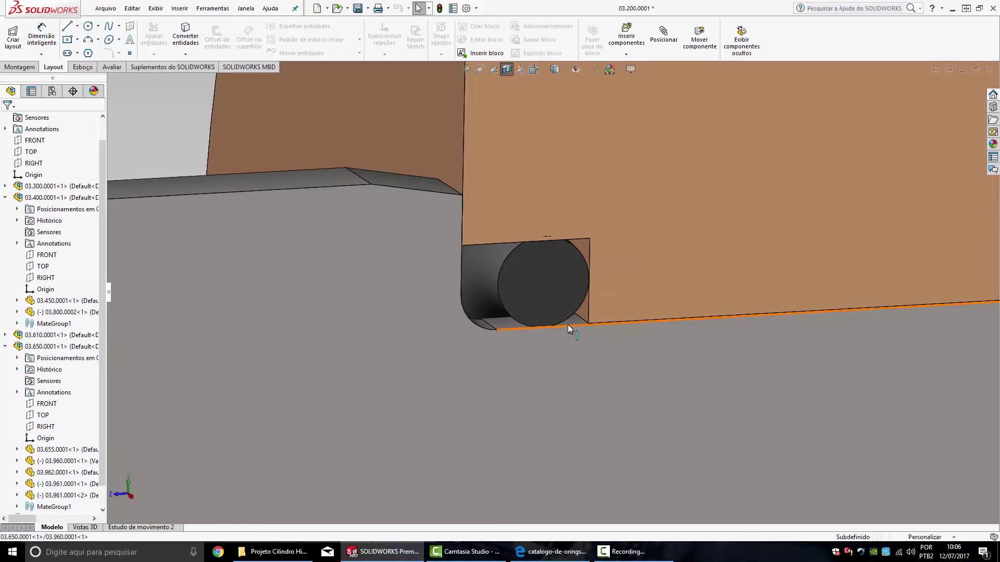
middle_drag(568, 324, 558, 326)
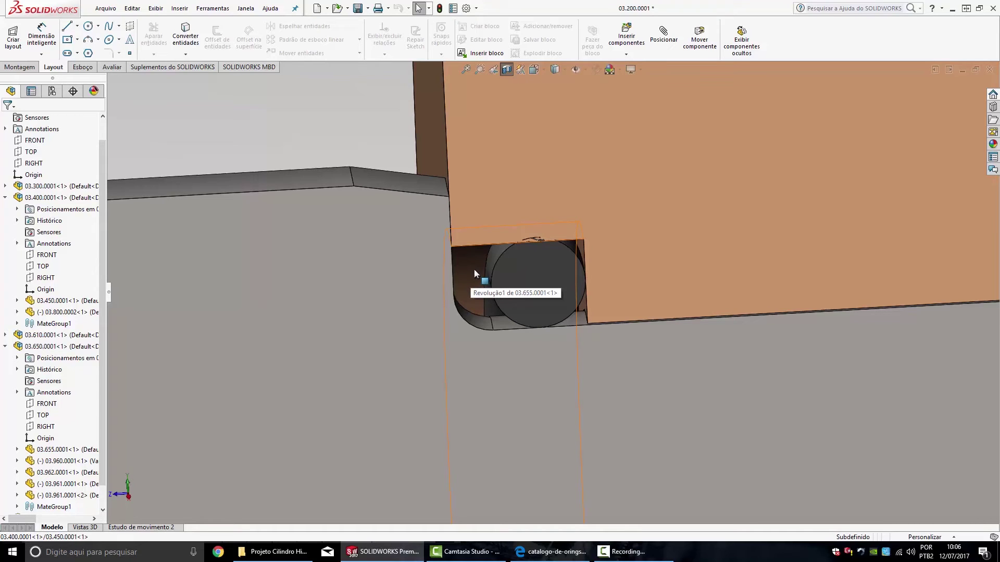
- Zoom around the assembly to inspect the resized seal grooves
scroll(776, 316, up, 2)
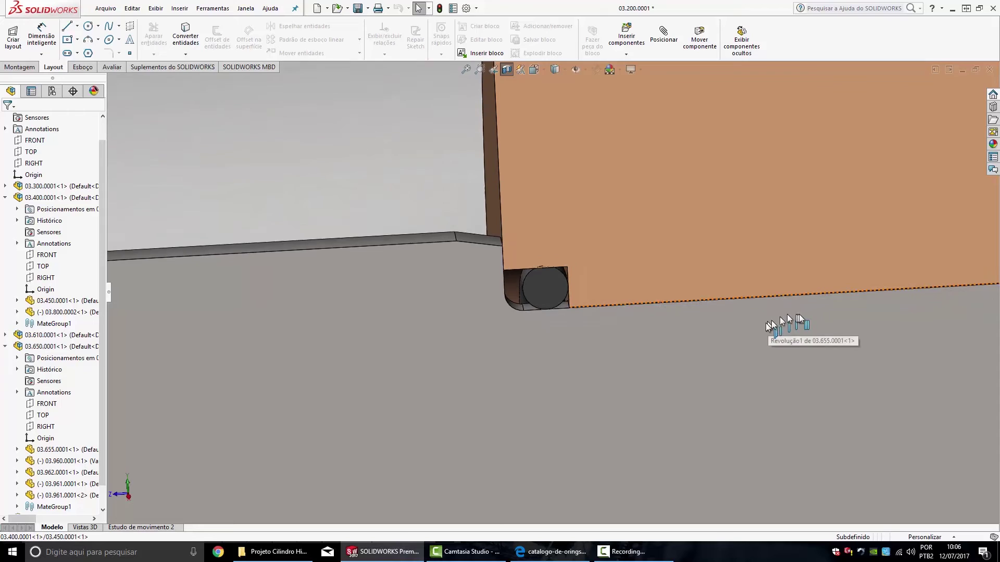
scroll(780, 316, up, 2)
scroll(806, 314, up, 2)
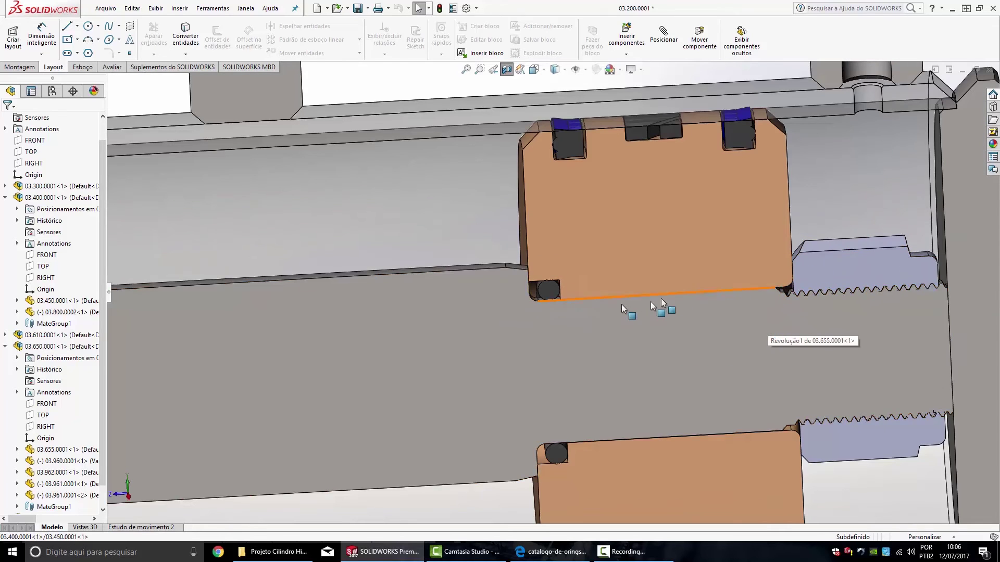
scroll(570, 305, down, 3)
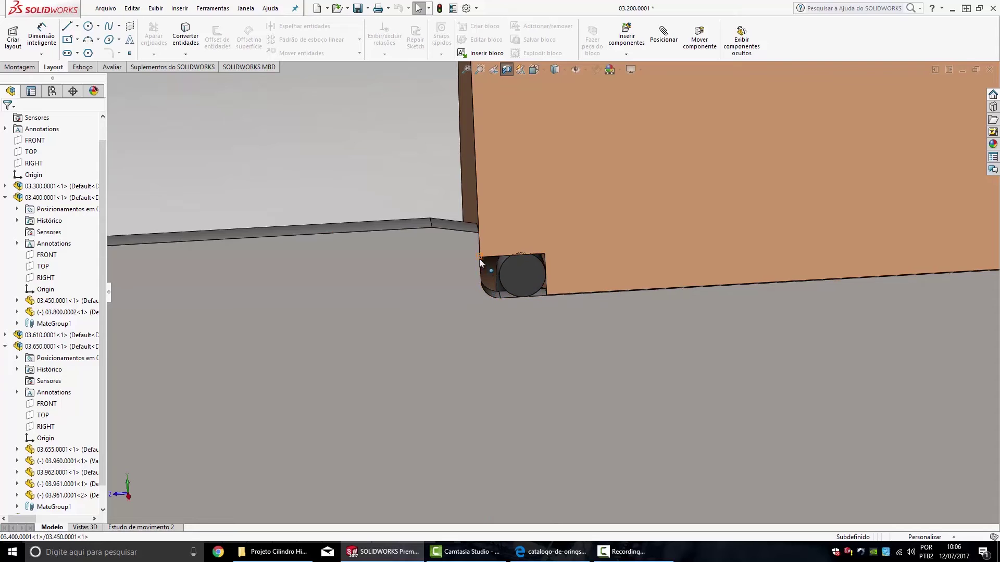
scroll(599, 299, up, 5)
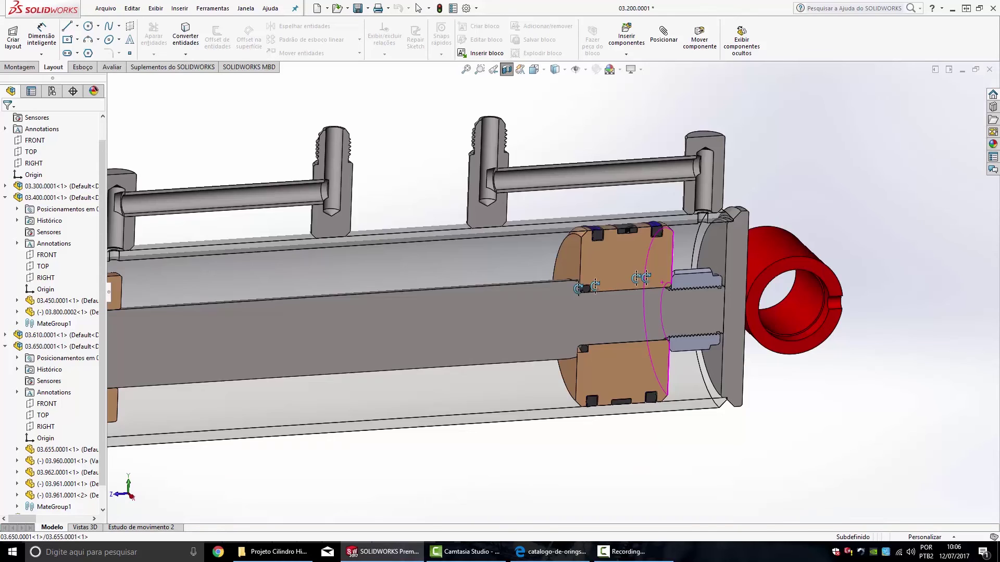
scroll(576, 295, down, 3)
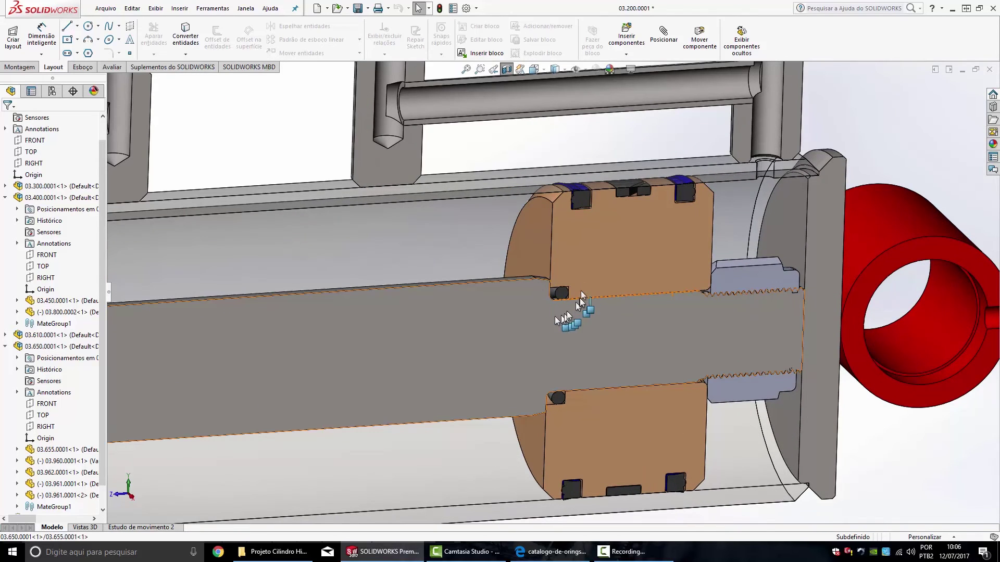
scroll(560, 305, up, 2)
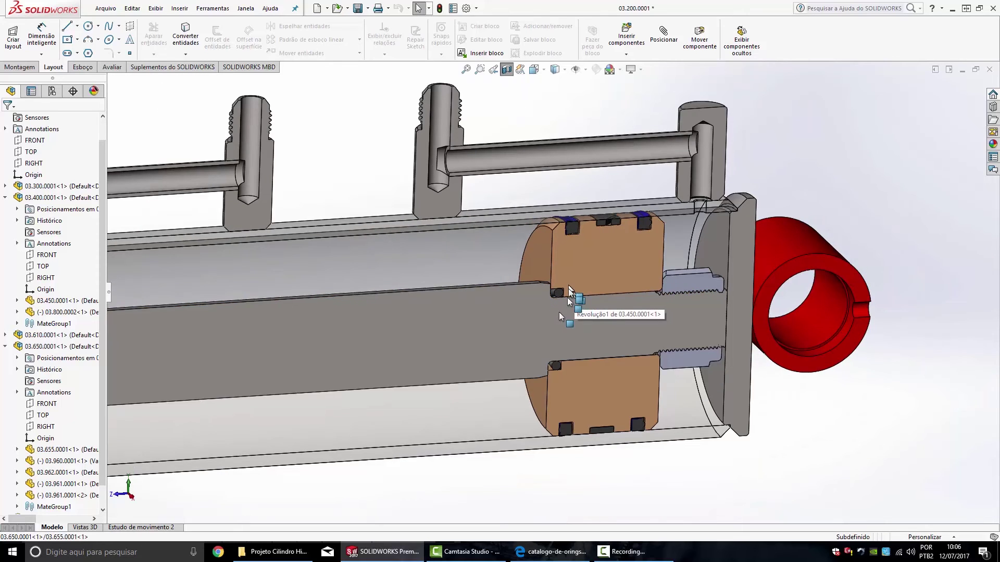
scroll(568, 291, up, 3)
scroll(417, 327, up, 2)
scroll(276, 276, down, 5)
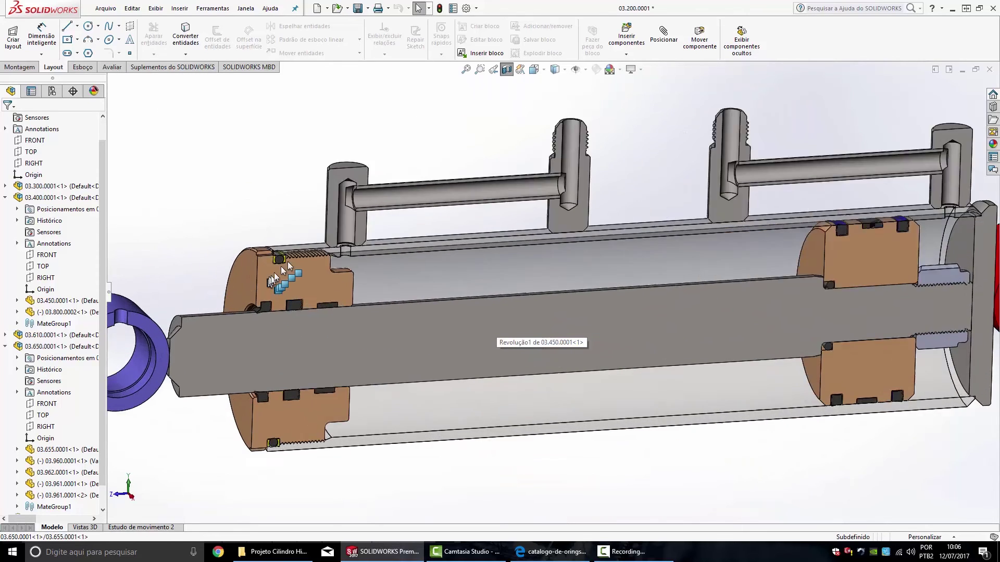
scroll(283, 265, down, 3)
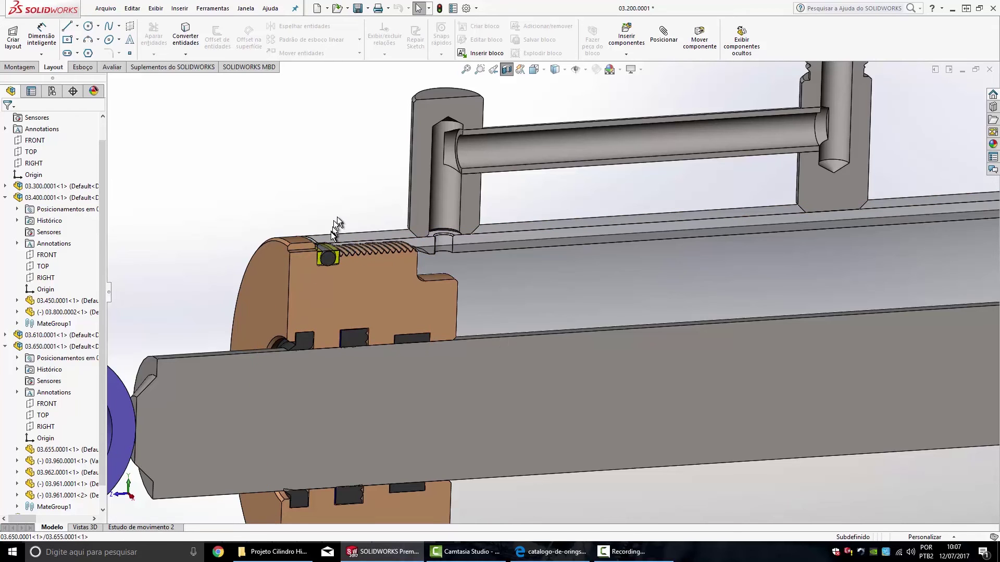
click(539, 554)
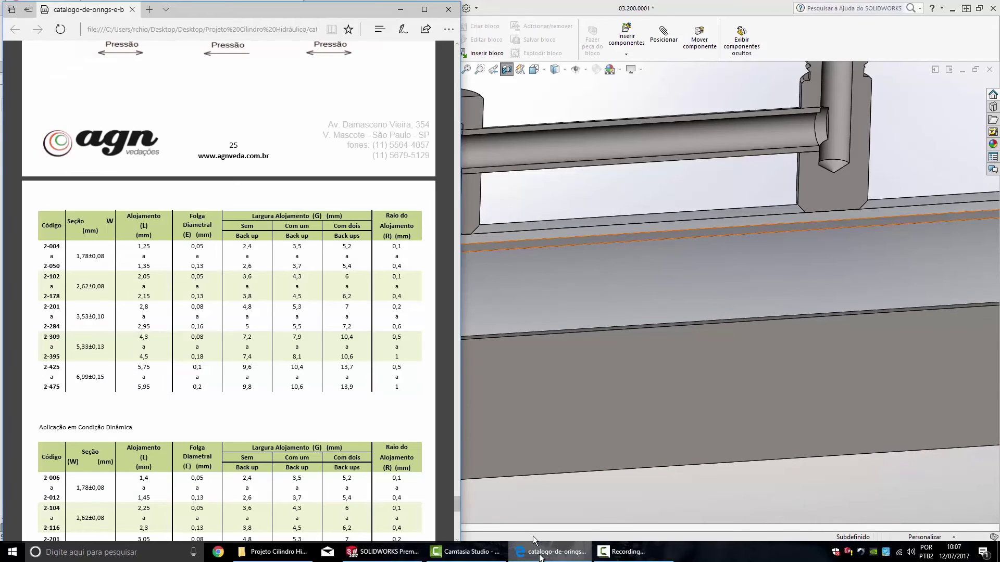
- Compare the AGN groove depth and width tables against the resized piston groove in the assembly
scroll(263, 307, up, 3)
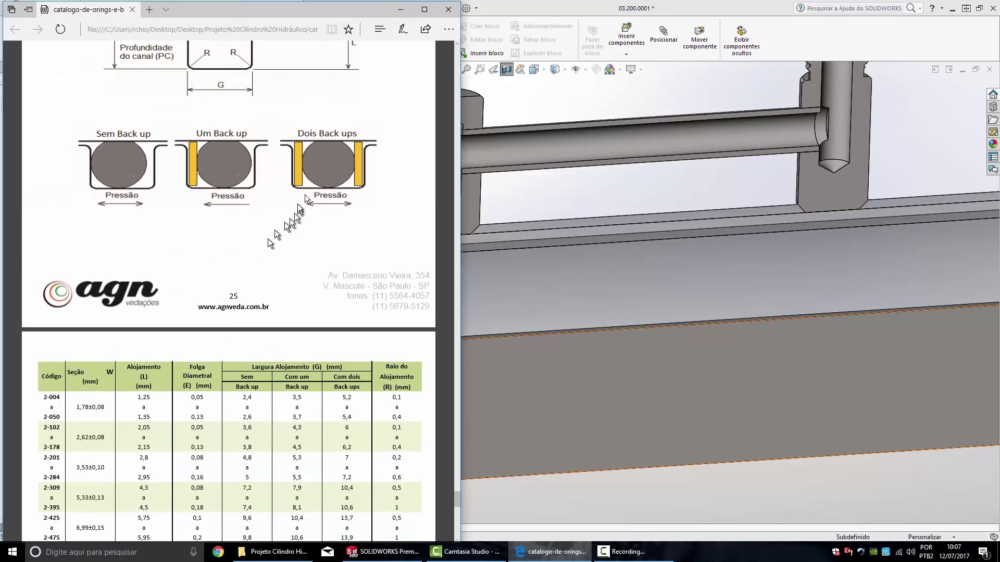
scroll(323, 327, down, 6)
scroll(350, 265, up, 2)
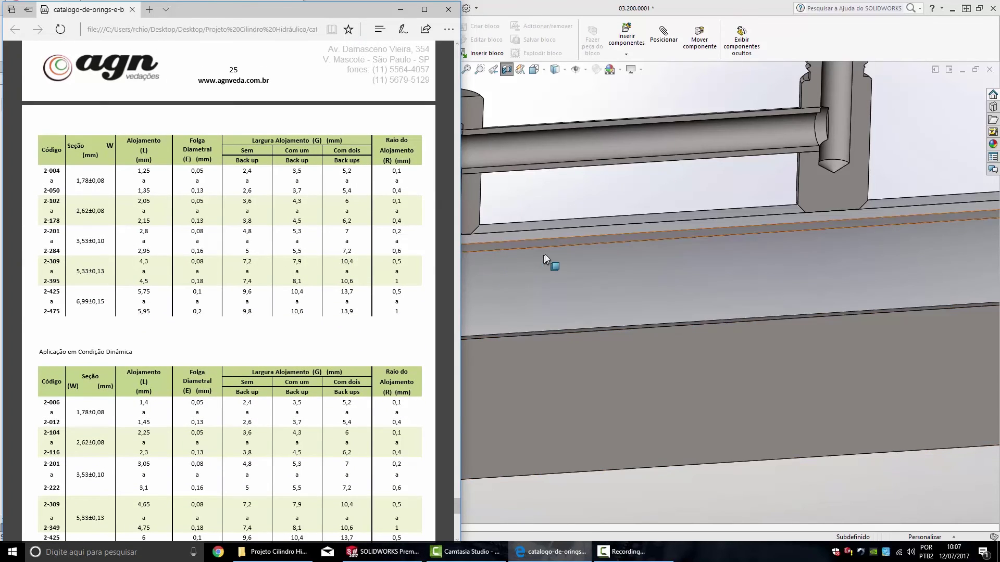
click(574, 180)
scroll(567, 229, up, 2)
scroll(406, 295, down, 2)
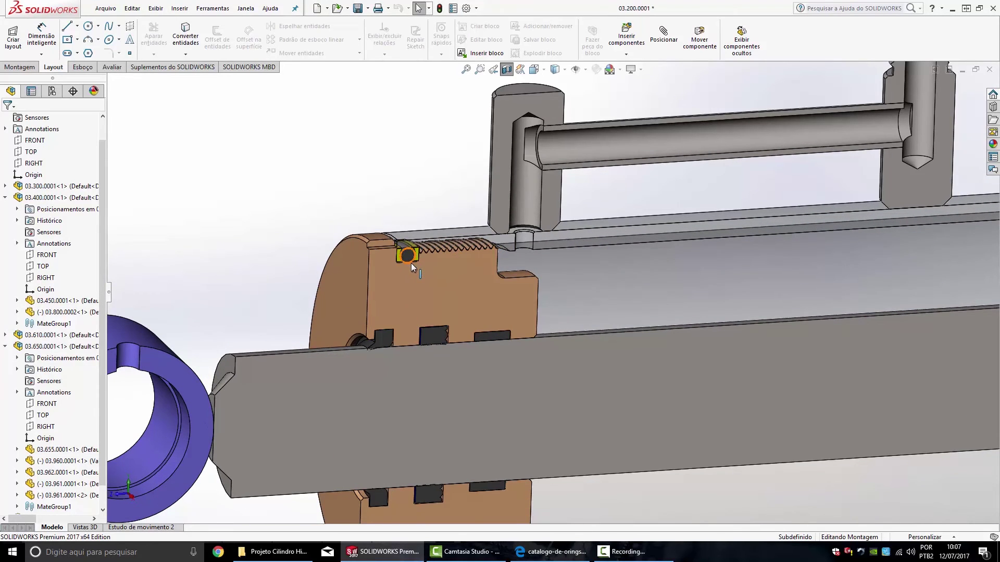
- Recheck the AGN catalog tables, then close it so assembly 03.200.0001 fills the screen
click(544, 556)
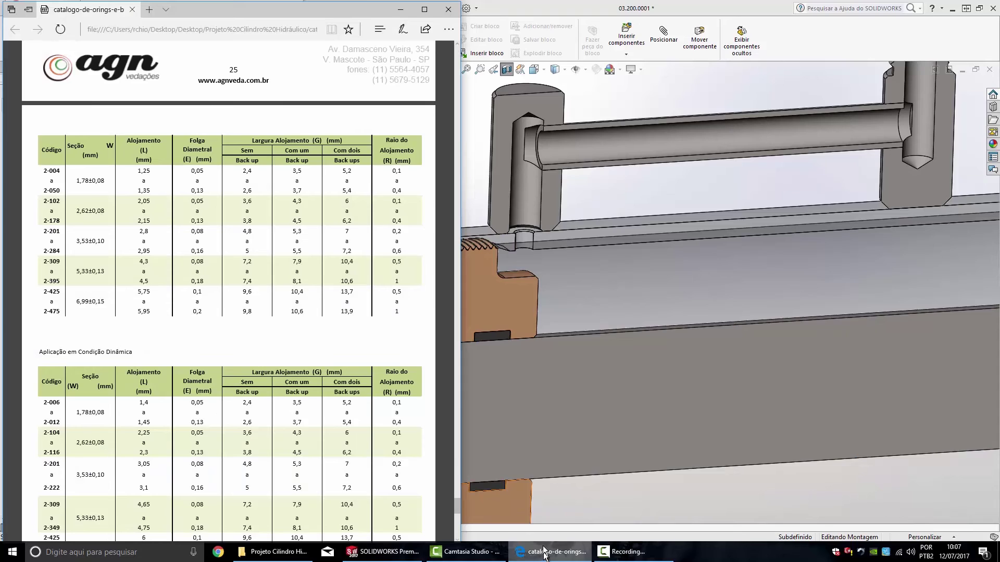
scroll(277, 368, down, 4)
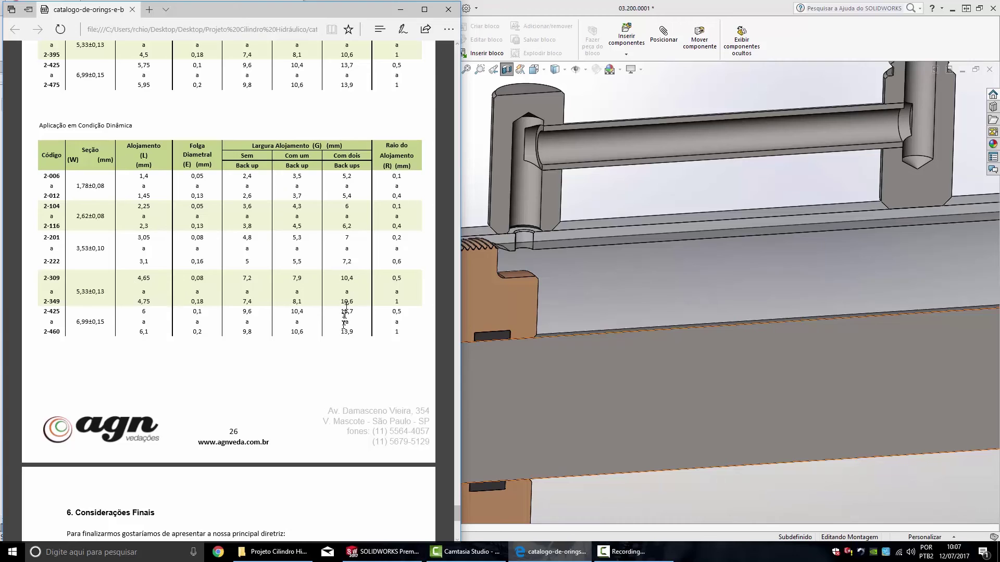
click(447, 8)
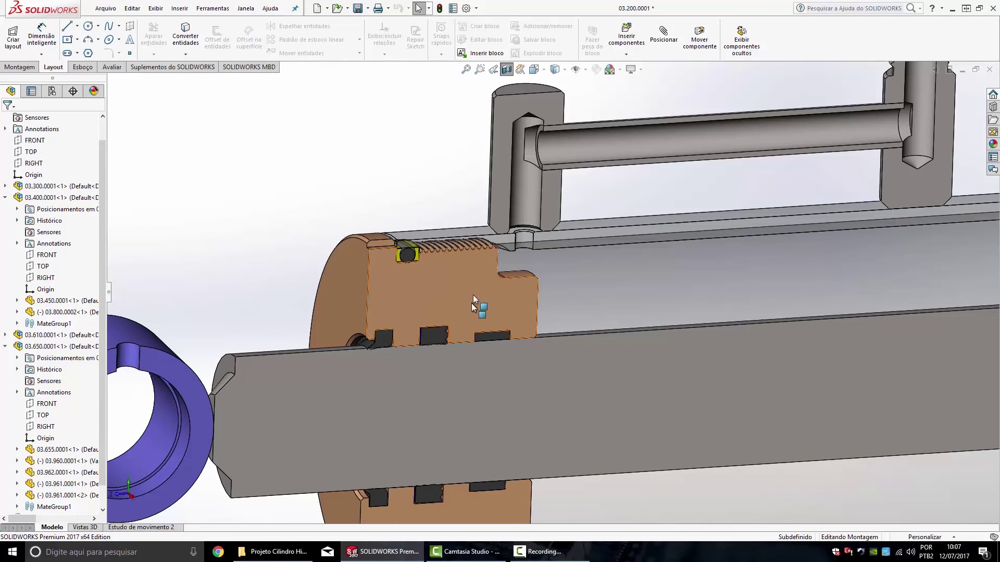
scroll(508, 292, up, 2)
scroll(761, 308, up, 2)
scroll(835, 303, down, 2)
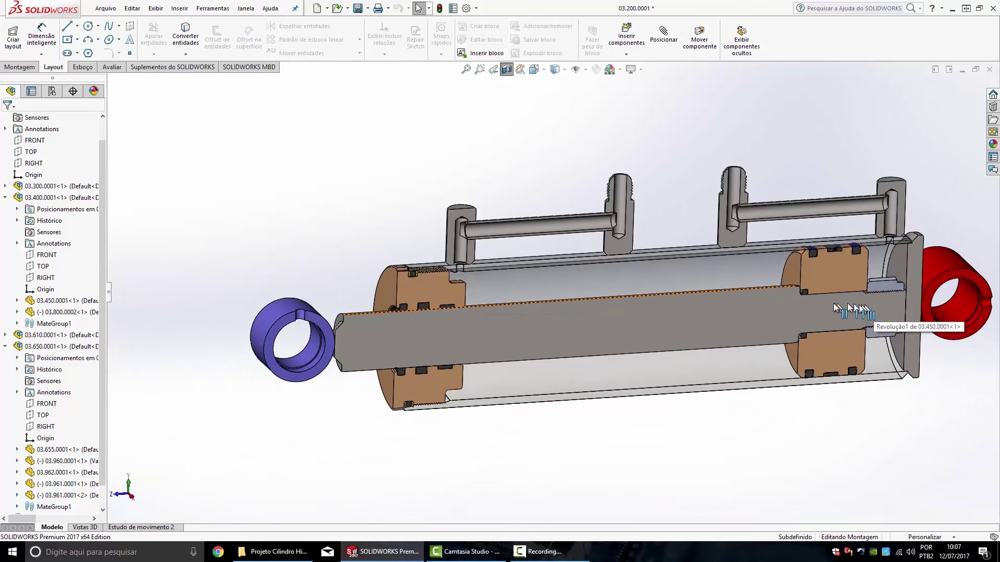
scroll(779, 282, down, 3)
scroll(585, 333, up, 2)
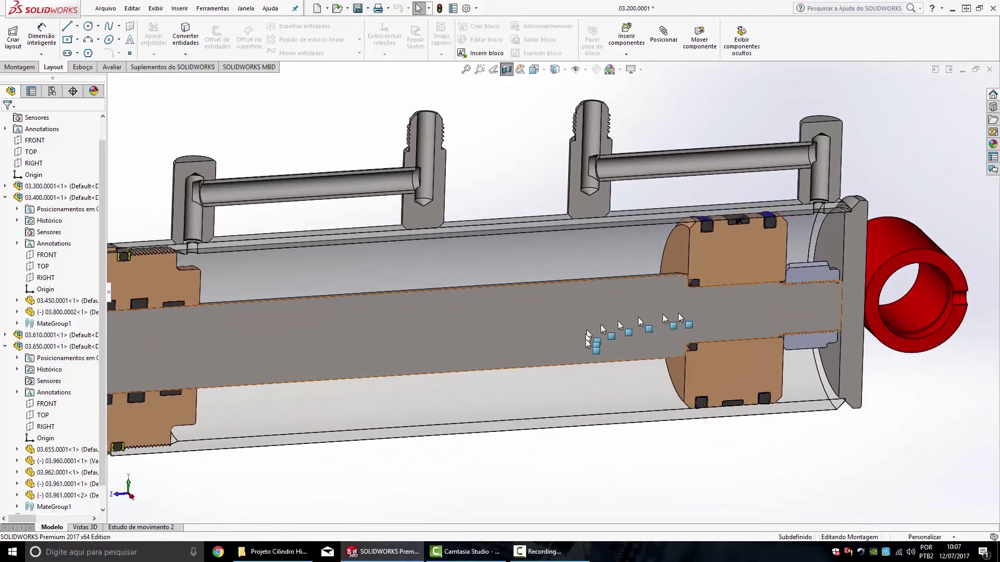
scroll(441, 344, up, 2)
scroll(371, 286, down, 1)
scroll(370, 271, down, 2)
scroll(371, 270, down, 2)
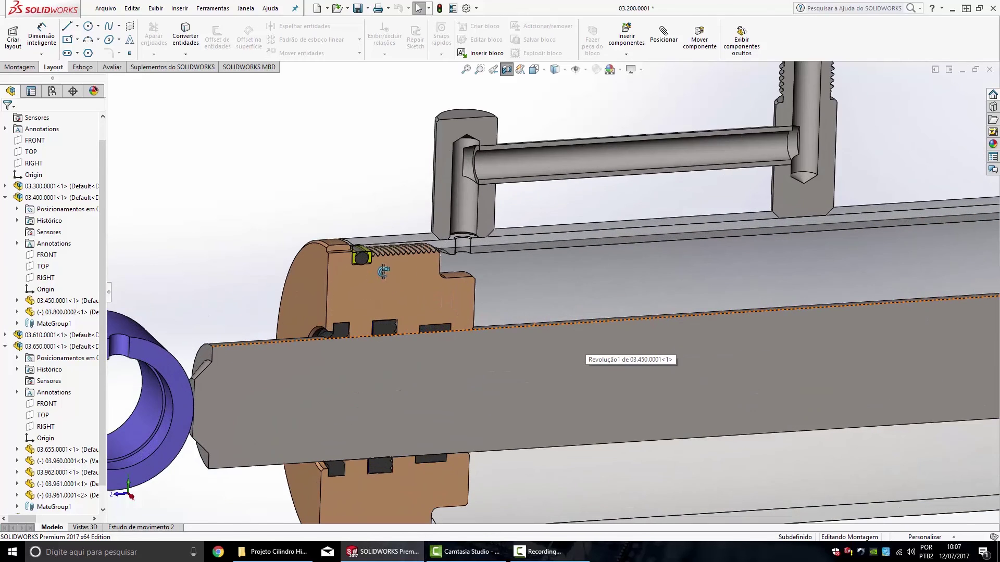
scroll(380, 261, down, 1)
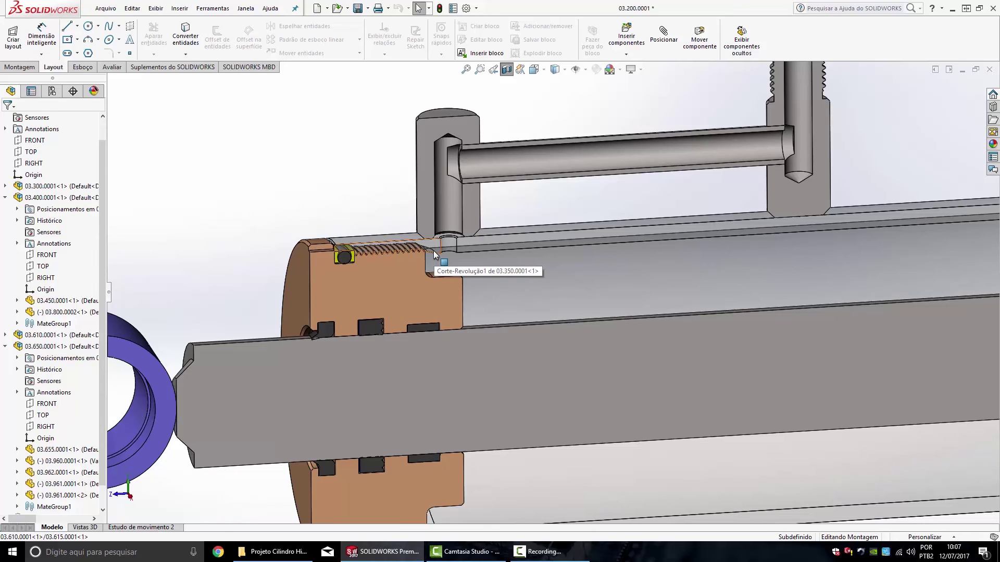
key(f)
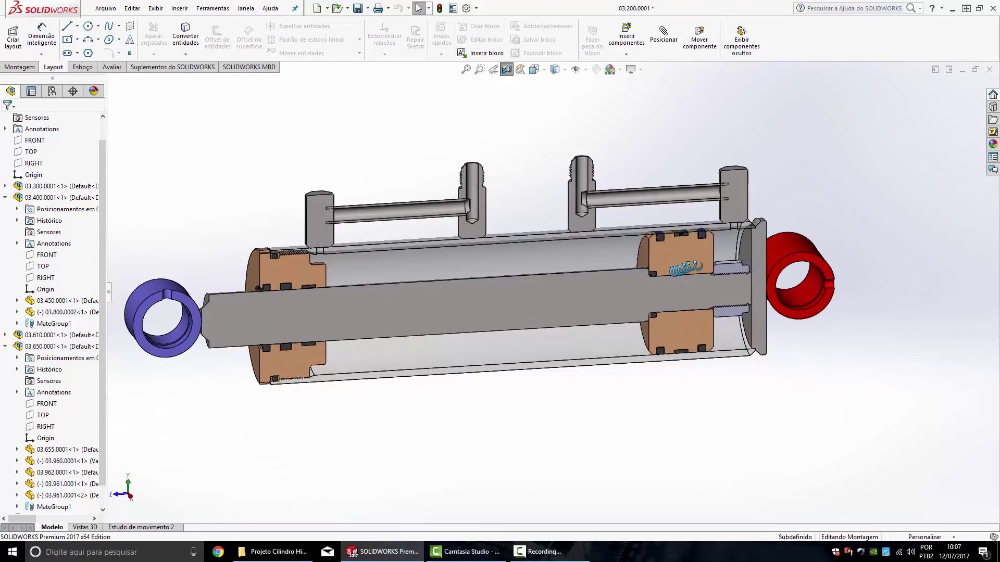
middle_drag(420, 248, 674, 278)
scroll(674, 278, down, 2)
scroll(638, 271, down, 2)
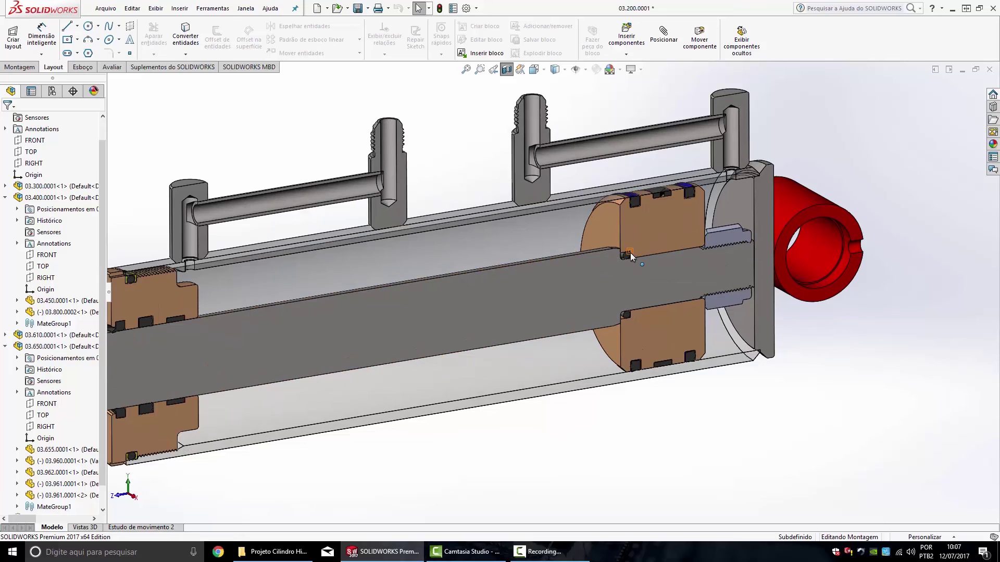
scroll(640, 244, up, 3)
scroll(650, 236, down, 5)
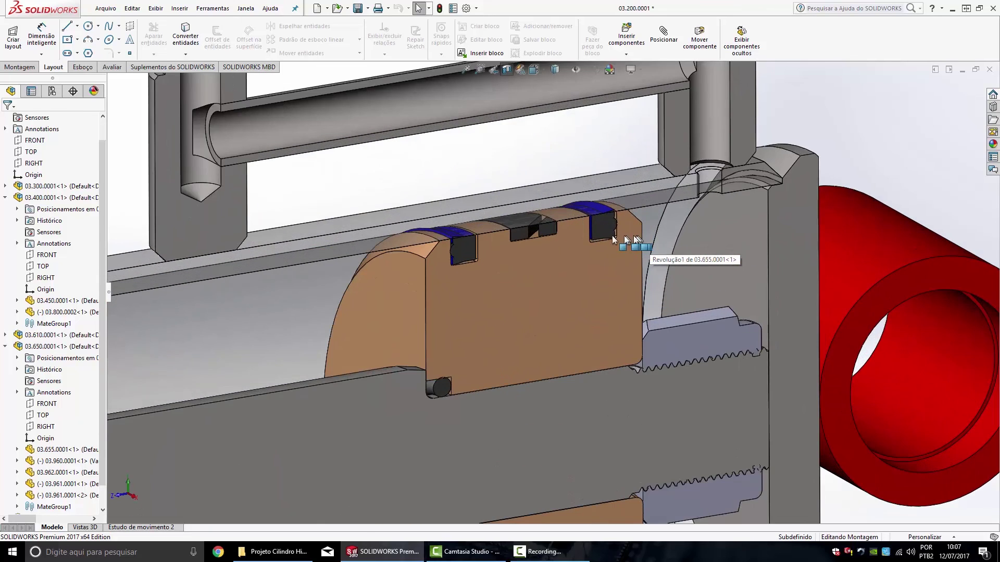
scroll(617, 236, down, 1)
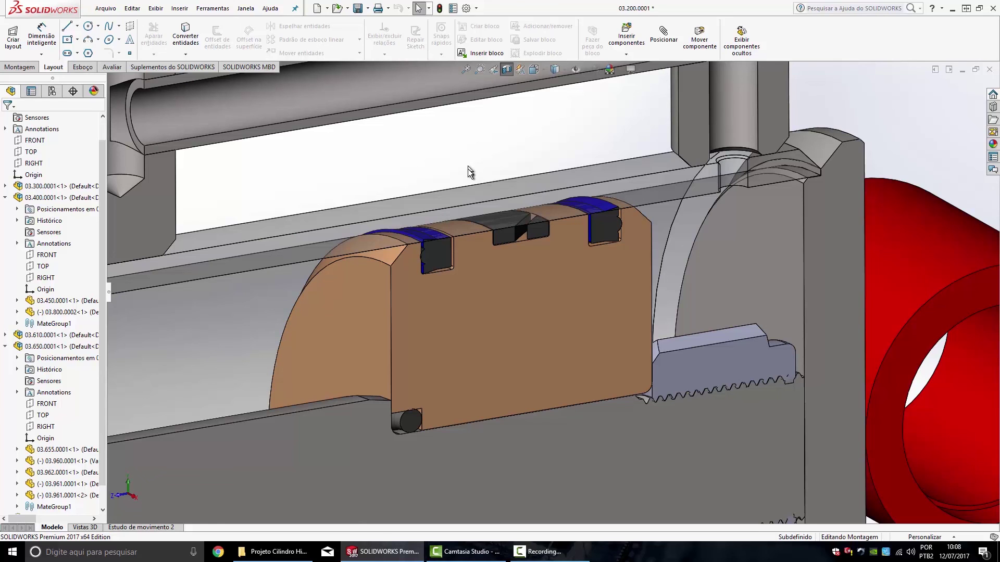
scroll(598, 224, up, 1)
scroll(673, 248, up, 2)
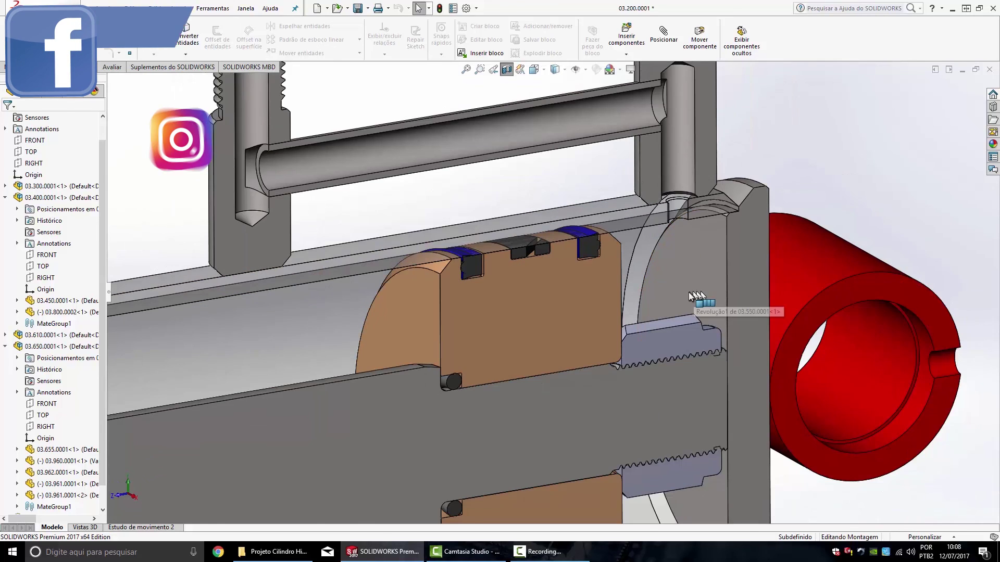
scroll(686, 293, up, 1)
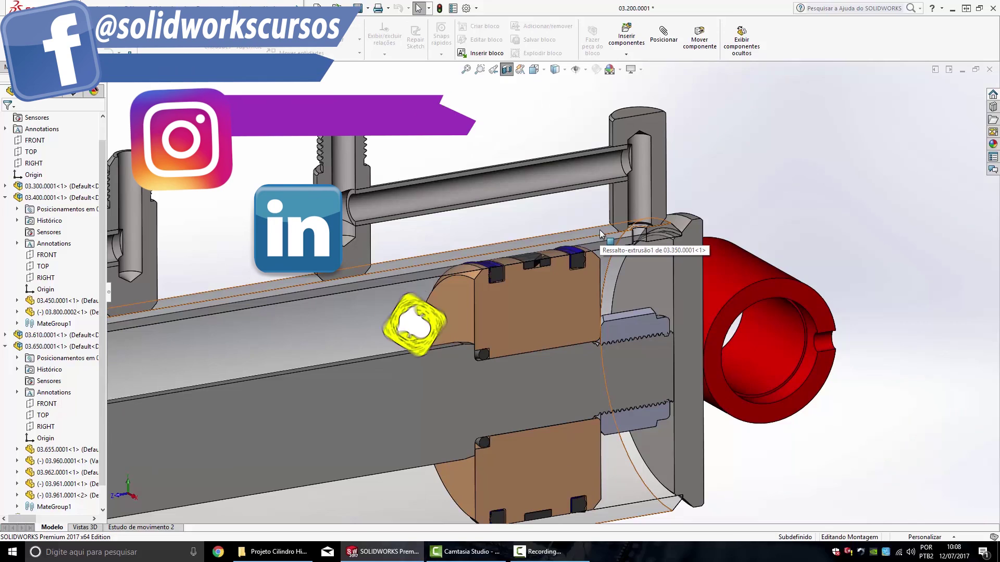